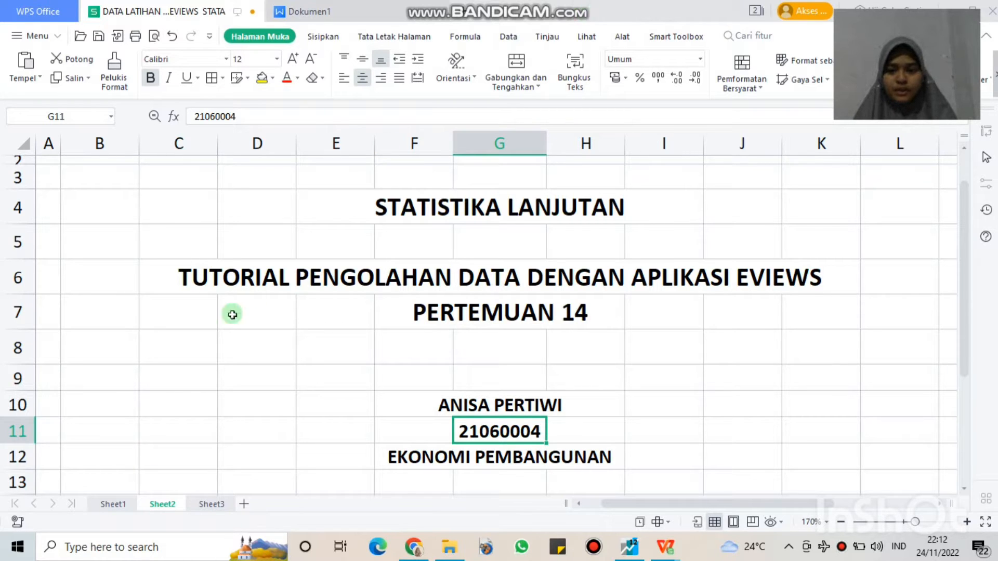
Step: Open Sheet1 and view the top of the cinnamon export data table
left_click(115, 504)
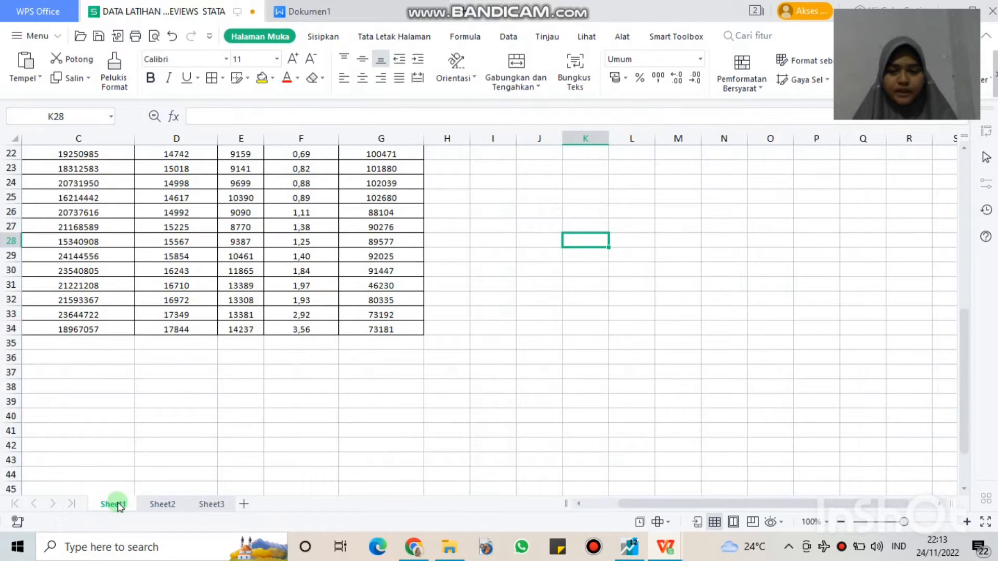
scroll(335, 183, "up", 7)
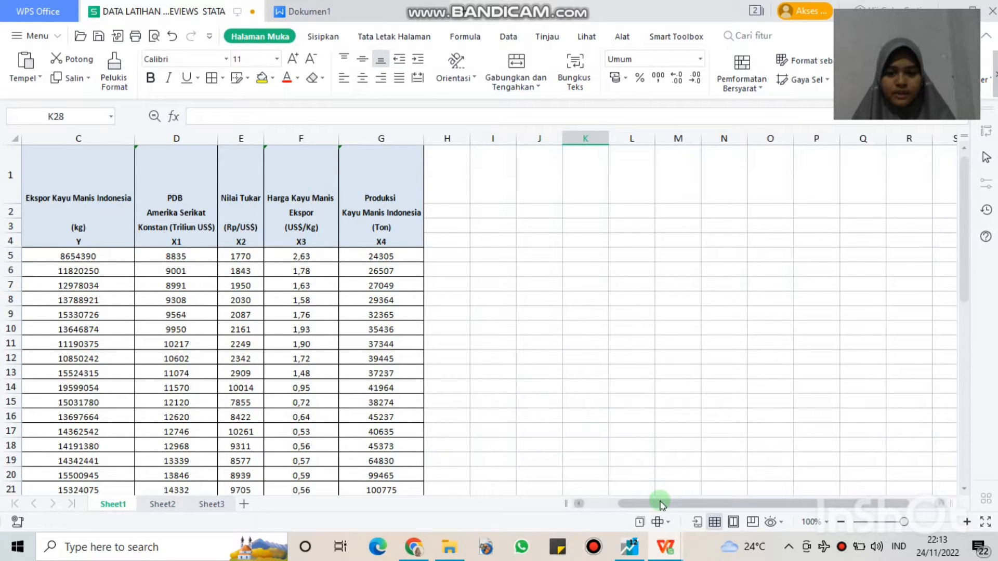
right_click(614, 503)
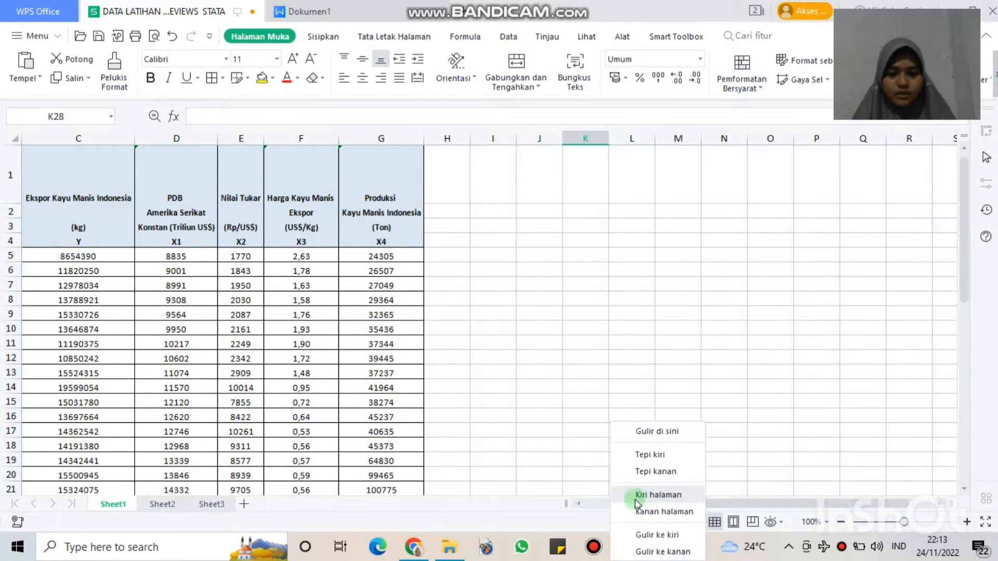
left_click(583, 446)
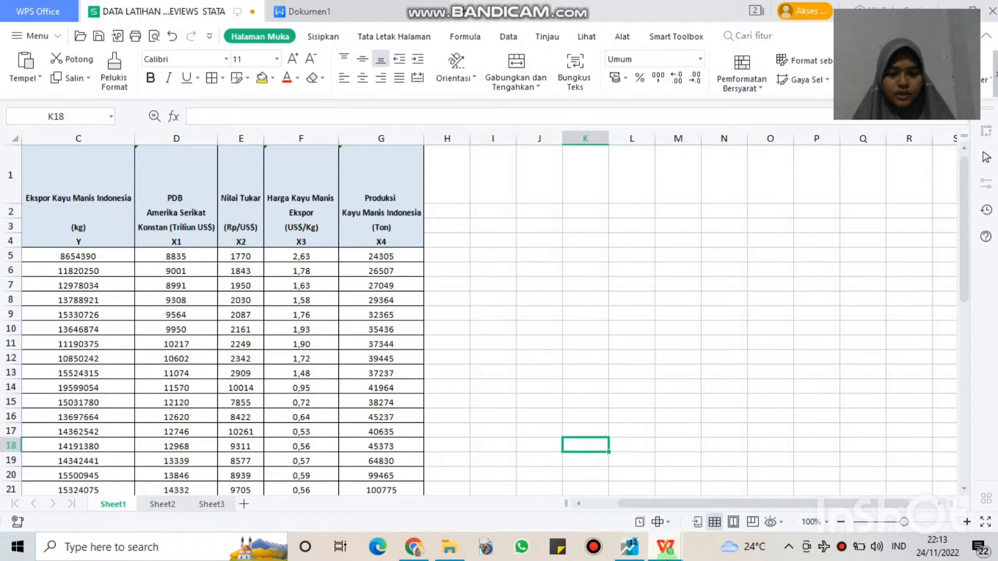
Step: Switch to the pending EViews window, dismiss its license messages and close the registration dialog without registering
left_click(629, 551)
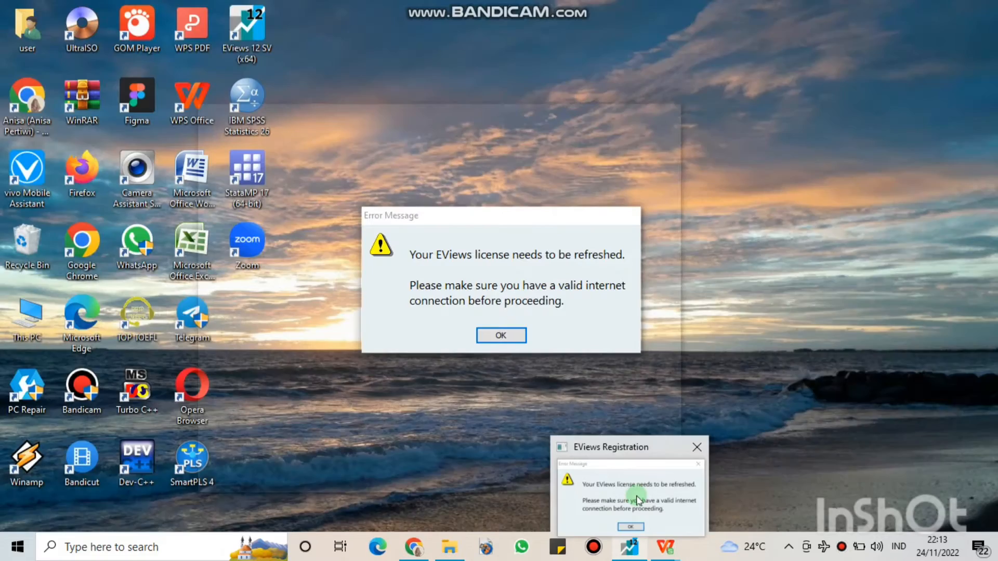
left_click(635, 502)
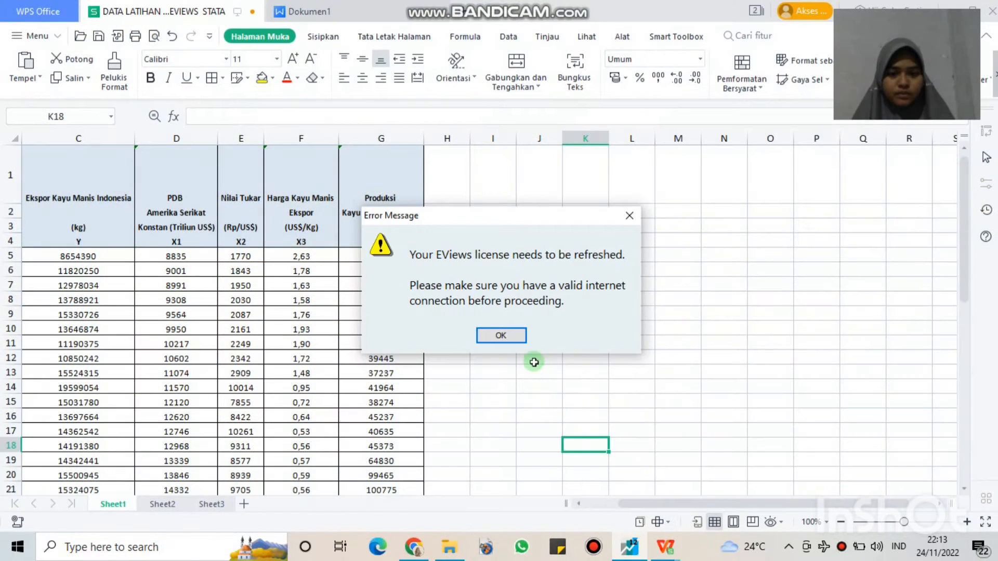
left_click(625, 217)
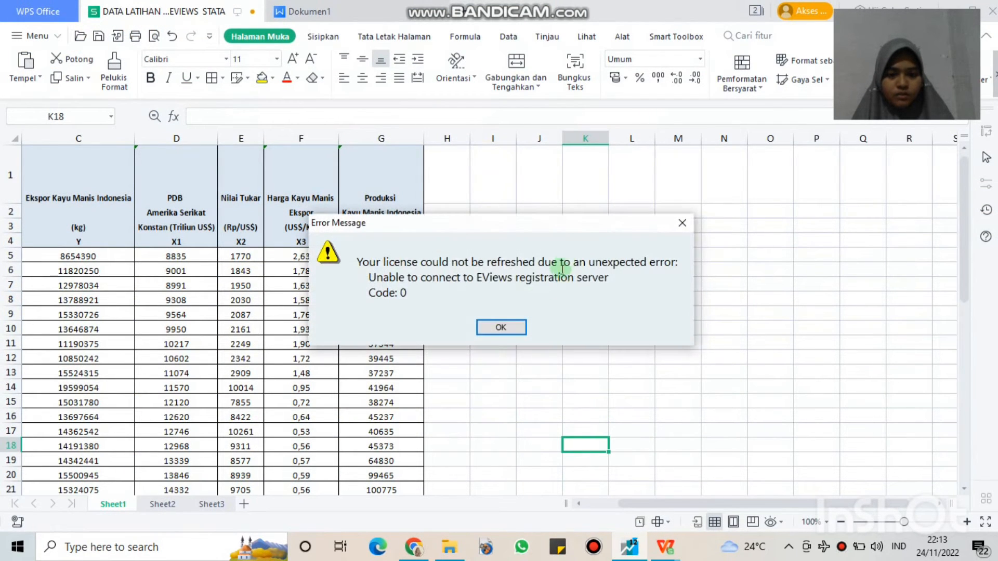
left_click(500, 328)
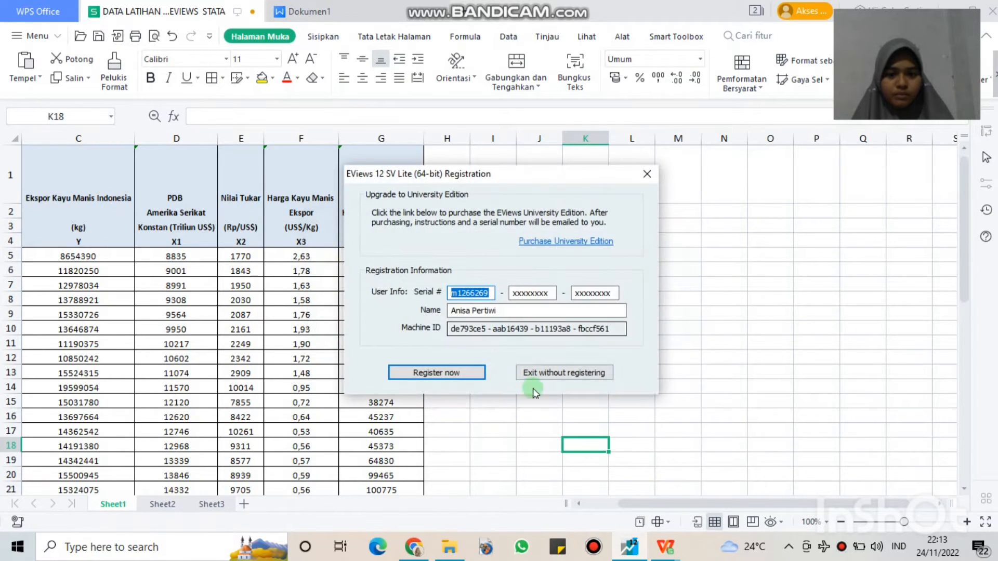
left_click(647, 174)
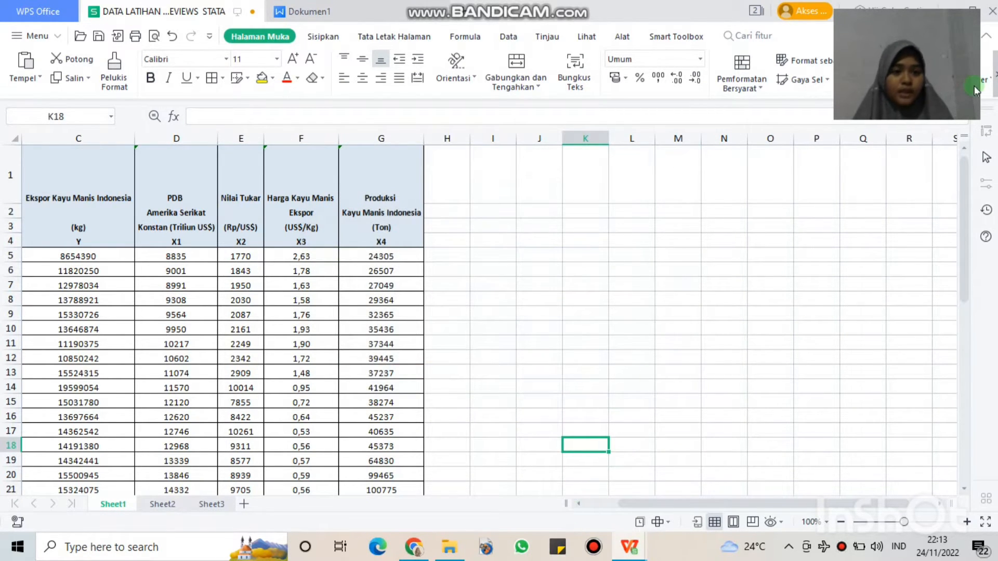
Step: Clear the open windows off the desktop, launch EViews 12 and accept the student version notice
left_click(953, 7)
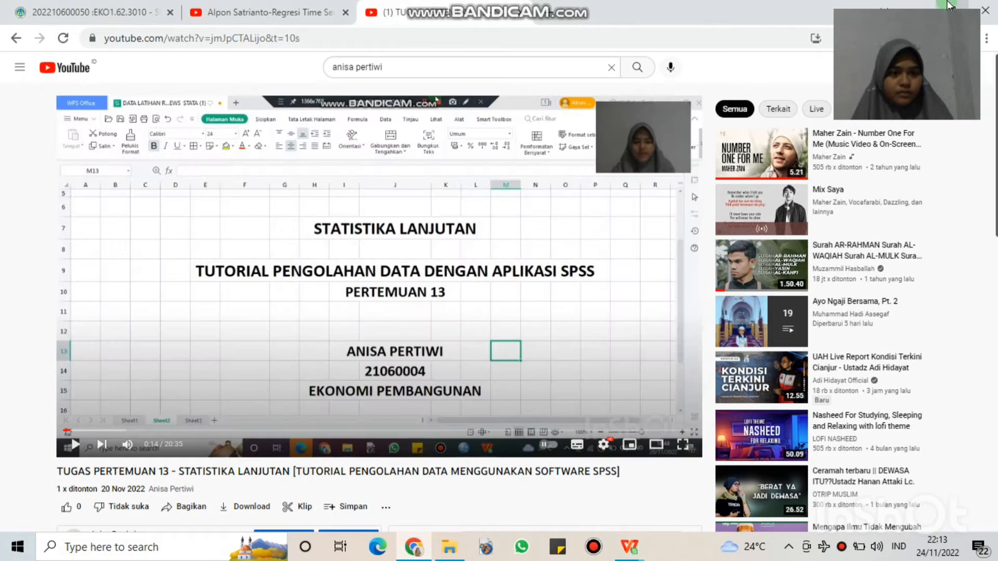
left_click(959, 6)
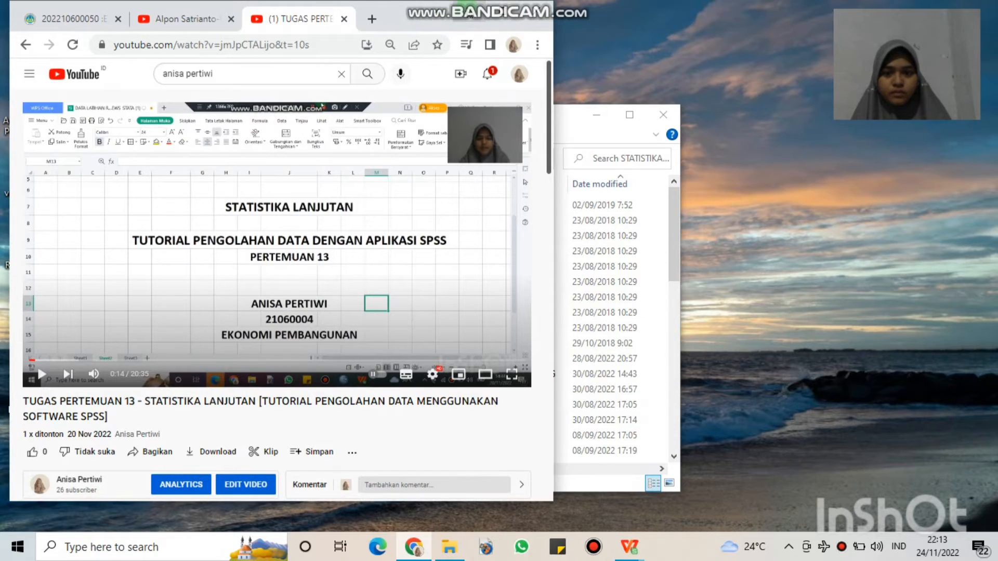
left_click(492, 8)
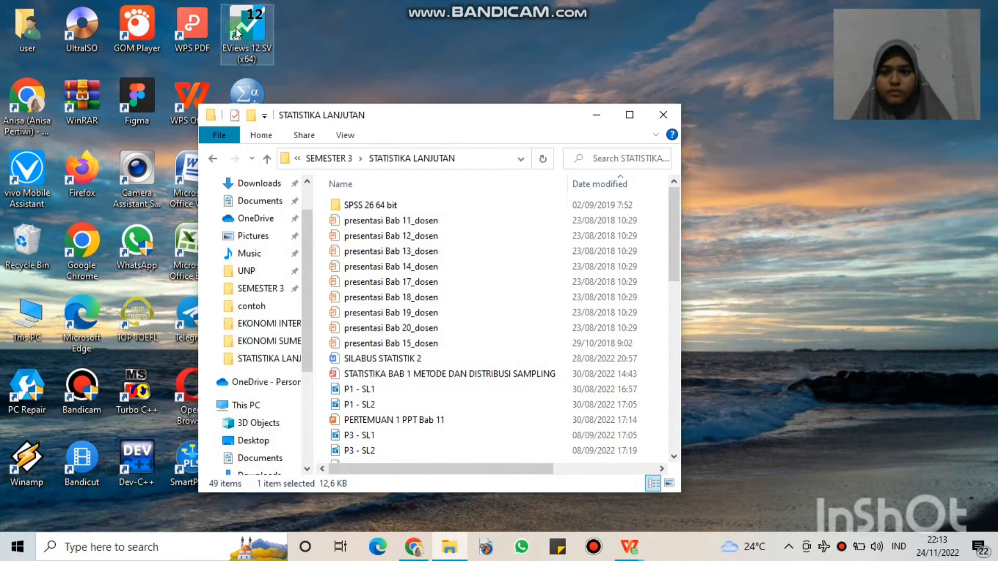
left_click(237, 32)
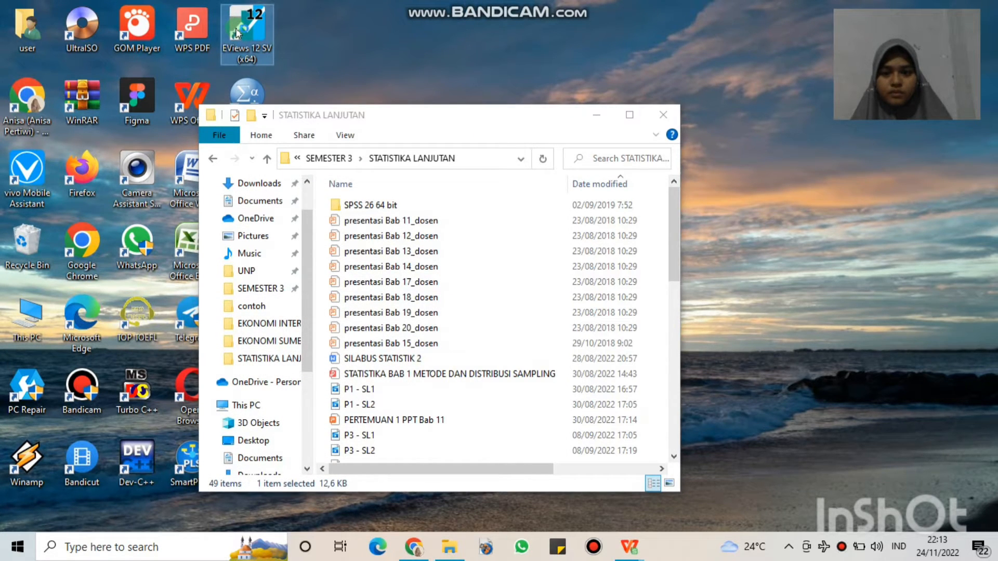
left_click(597, 115)
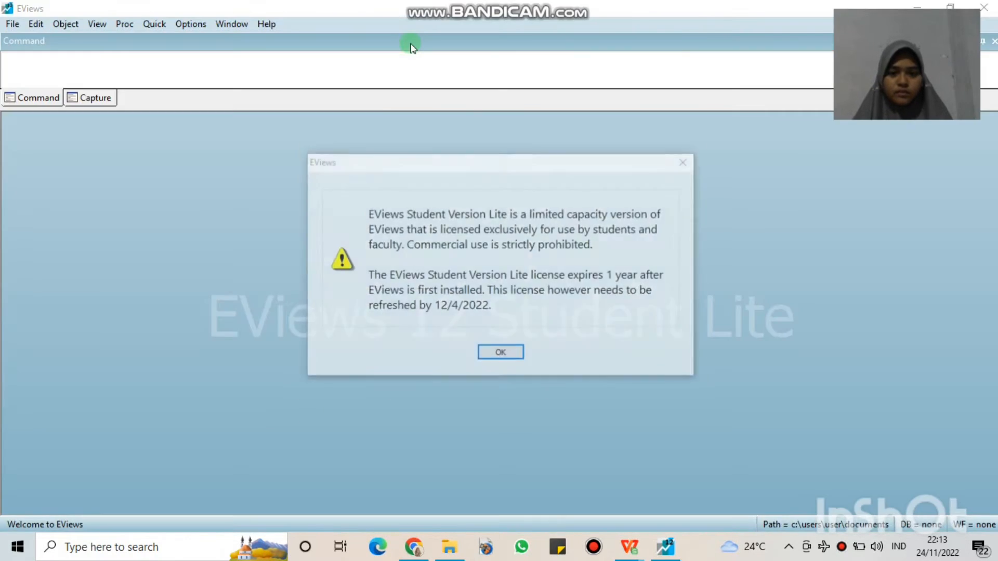
left_click(486, 353)
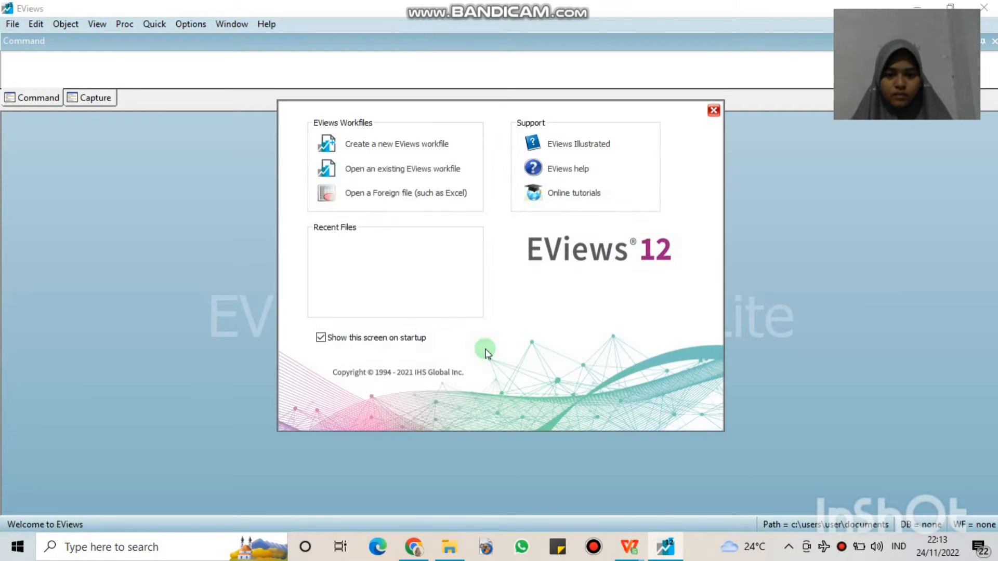
Step: Start a new EViews workfile, keeping the Dated - regular frequency structure and Annual frequency
left_click(421, 151)
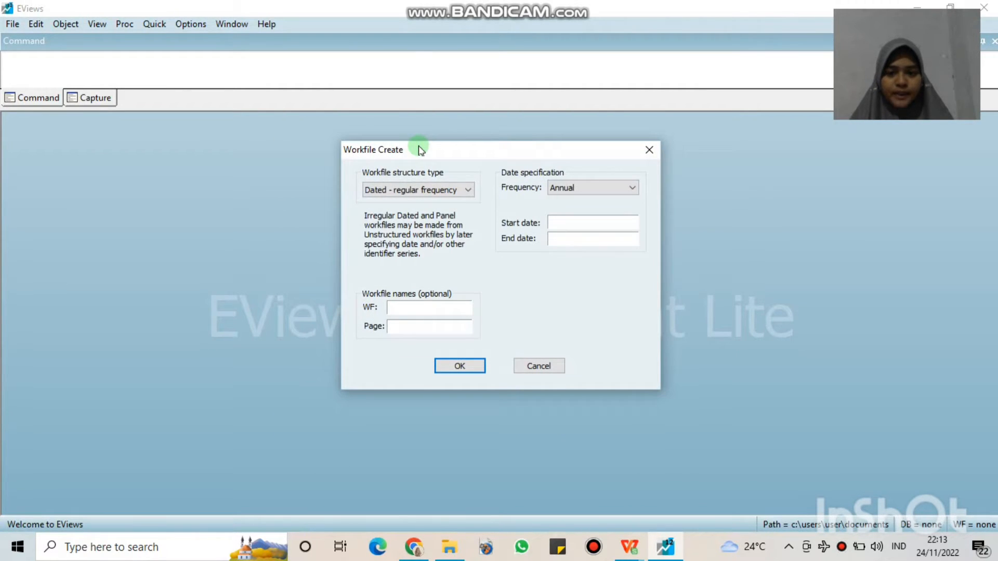
left_click(430, 192)
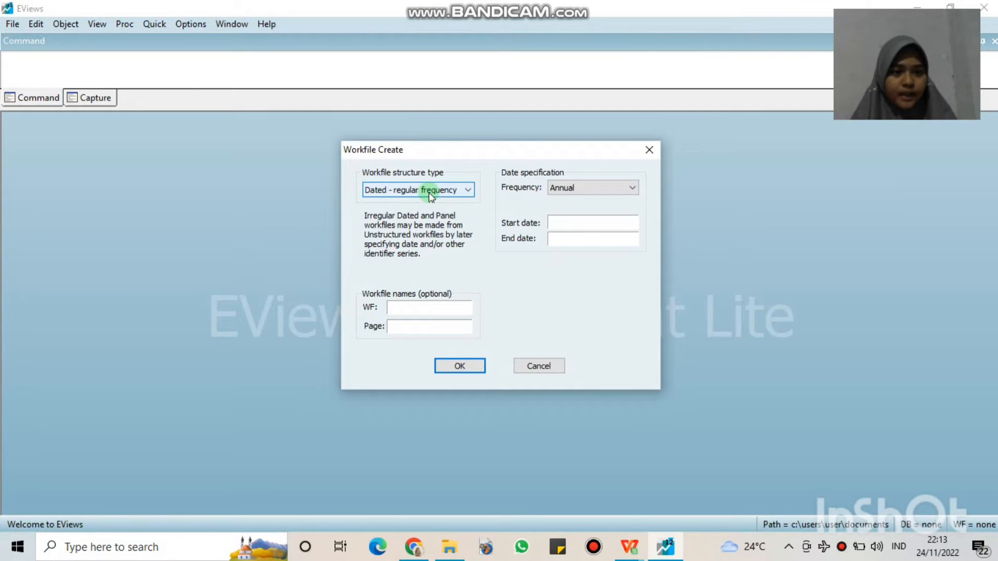
left_click(431, 192)
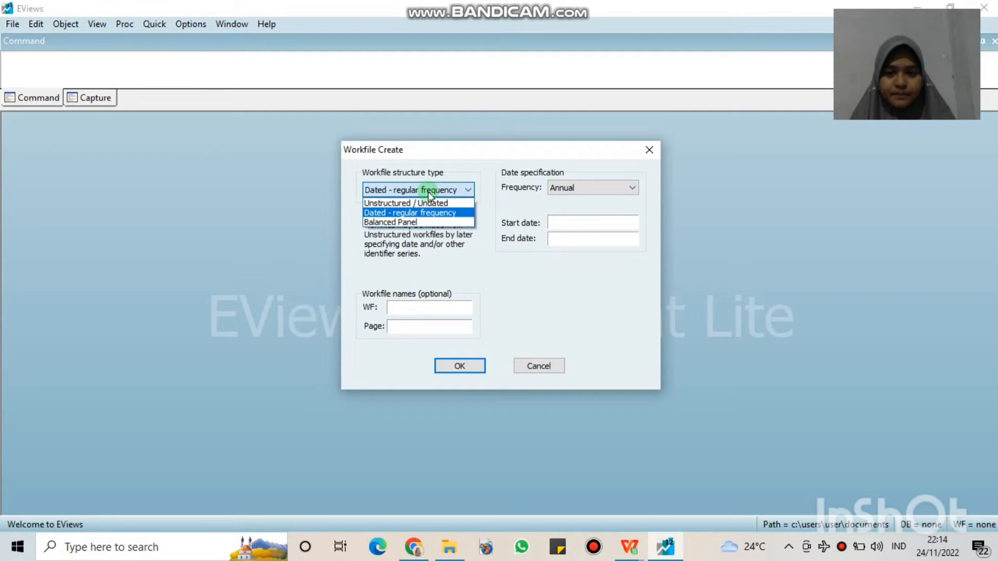
left_click(430, 192)
left_click(633, 192)
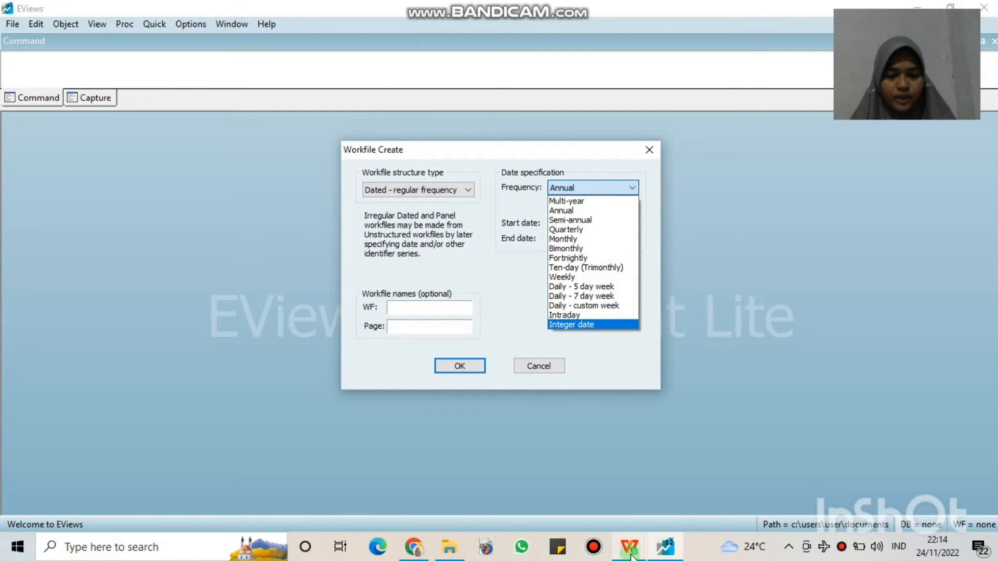
Step: Switch to the WPS spreadsheet and check the years in the Tahun column of Sheet1
mouse_move(631, 548)
left_click(546, 494)
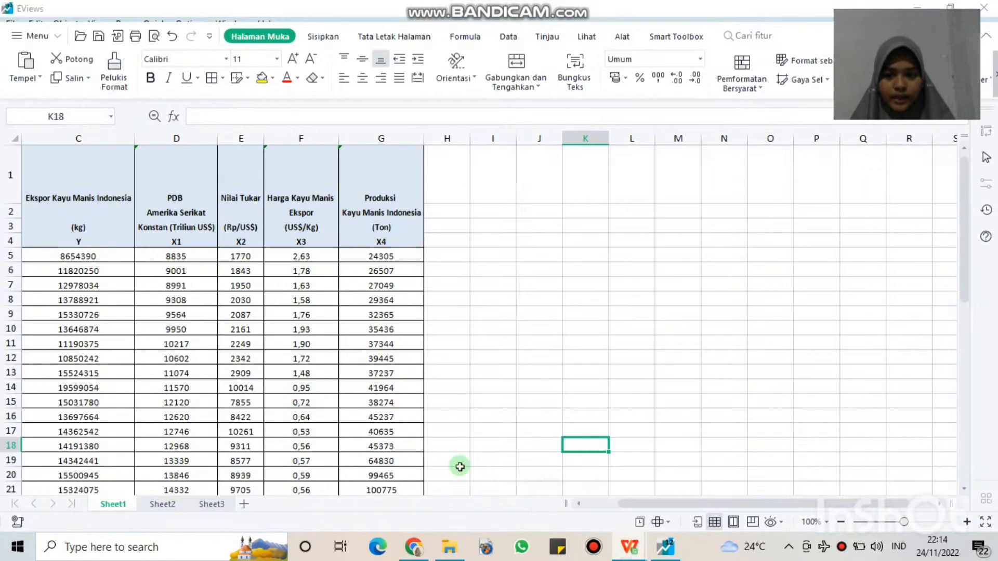
key("Left")
key("Left")
key("Left")
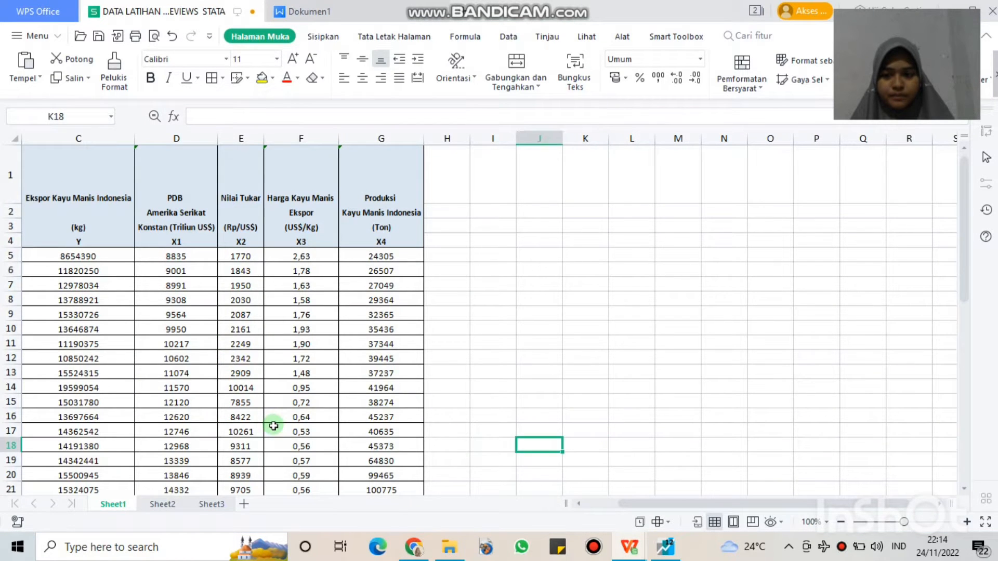
left_click_drag(692, 503, 662, 502)
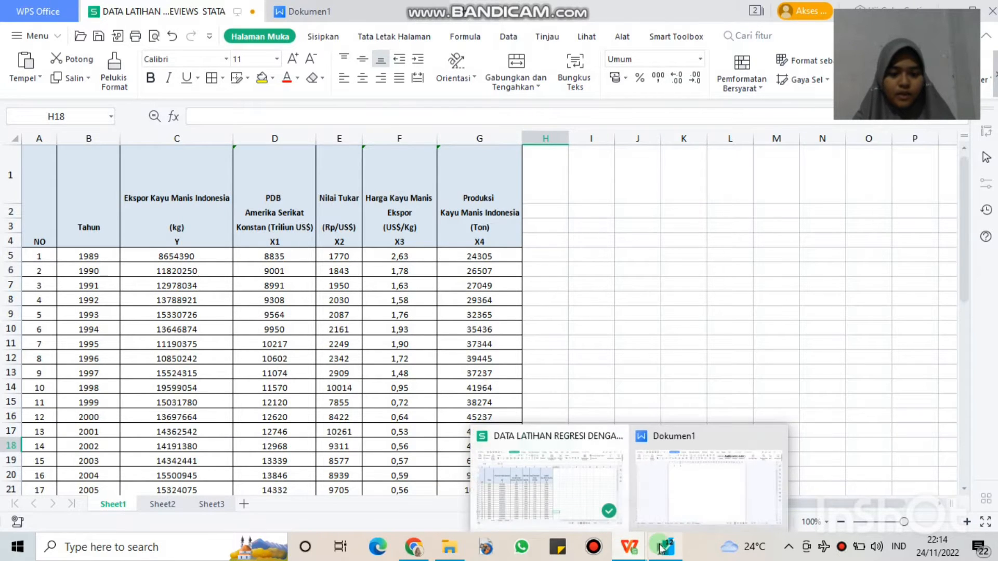
Step: Return to EViews and create the annual workfile with start date 1989 and end date 2018
mouse_move(666, 547)
left_click(684, 493)
left_click(595, 222)
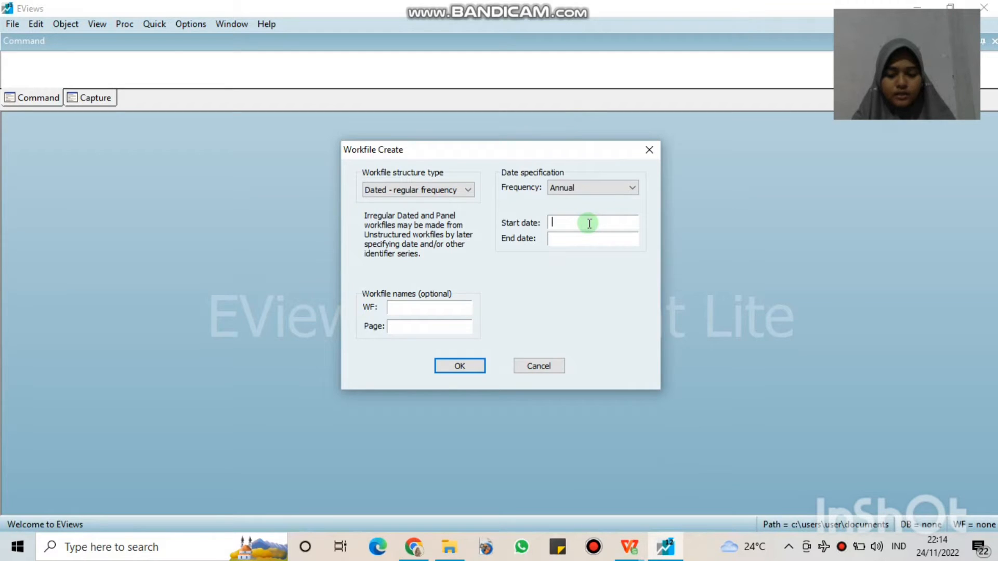
type("1989")
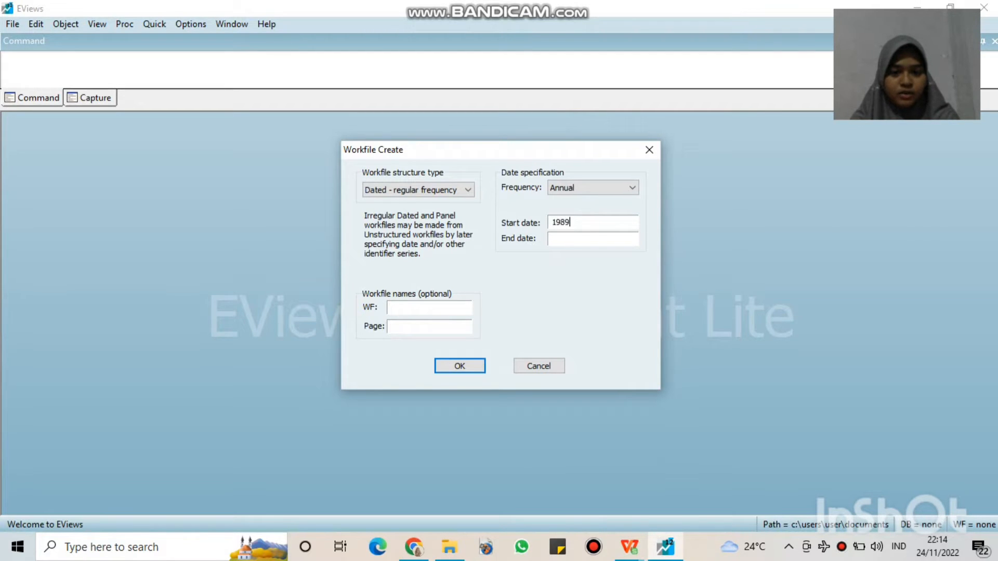
left_click(591, 237)
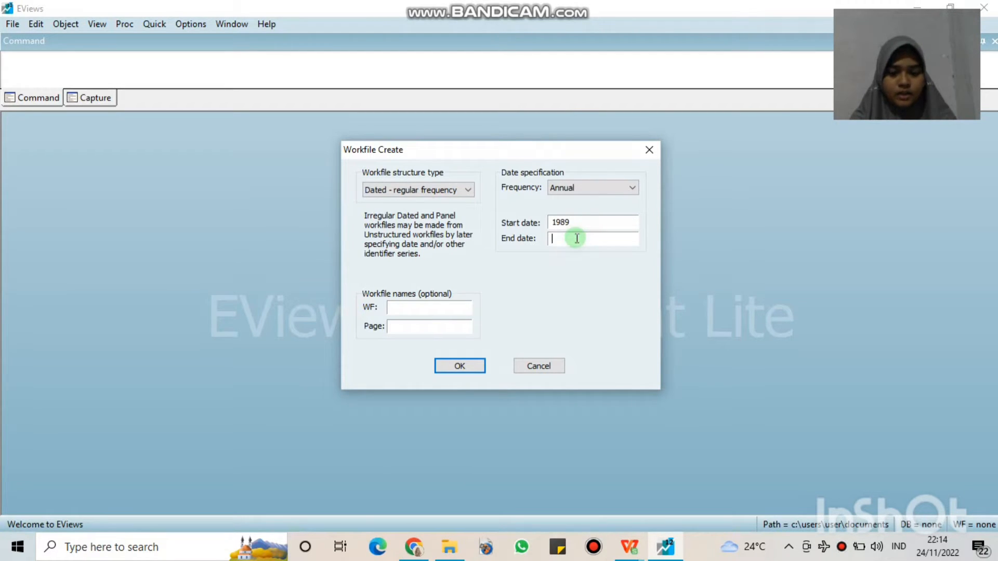
type("2018")
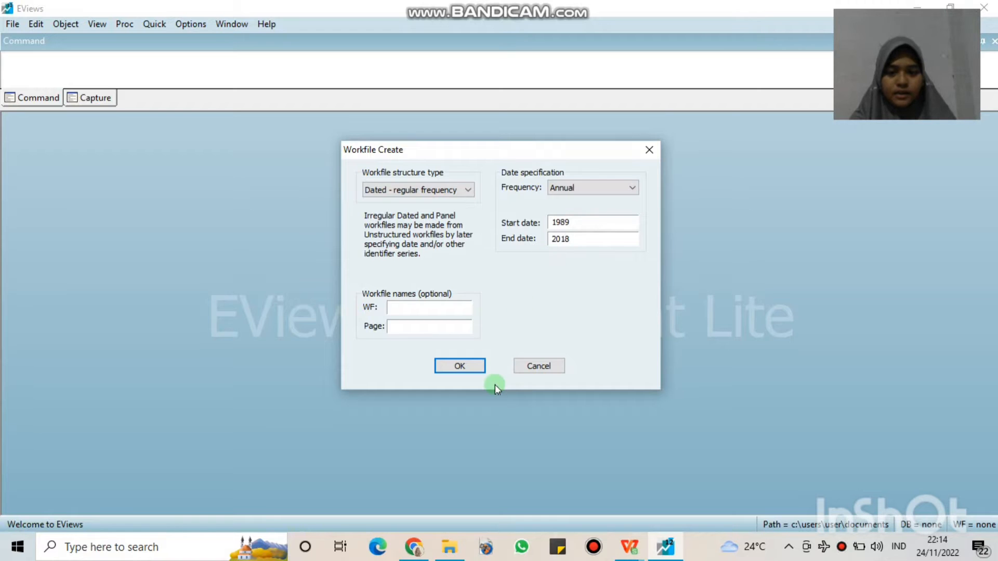
left_click(460, 367)
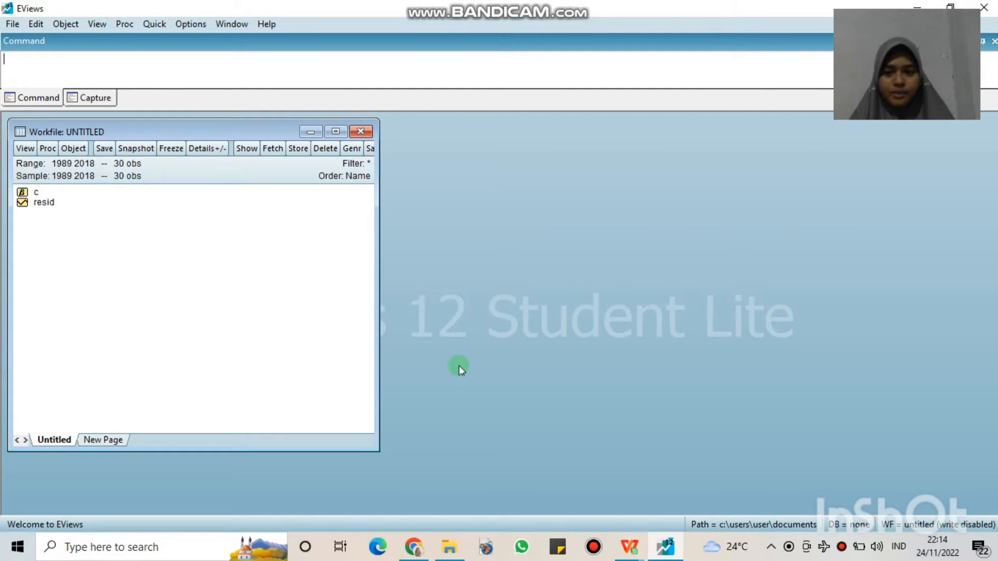
Step: Open an empty group for editing series and reveal the blank row above 1989
left_click(154, 24)
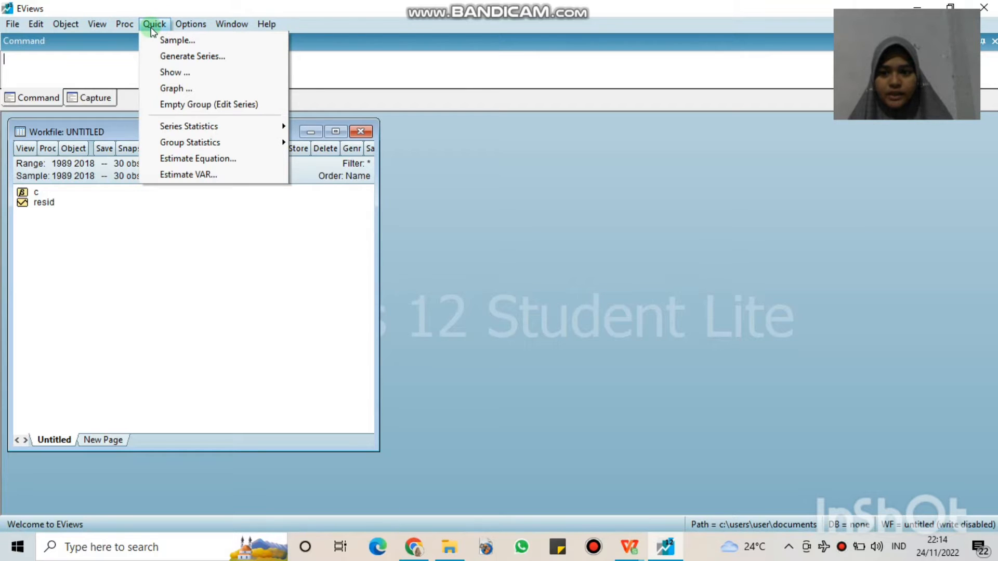
left_click(184, 104)
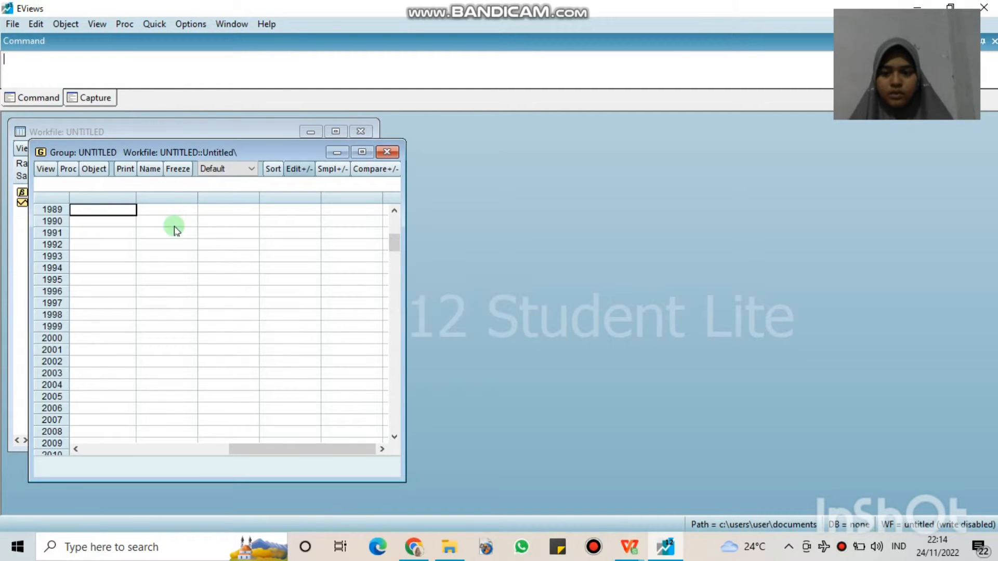
scroll(174, 227, "up", 1)
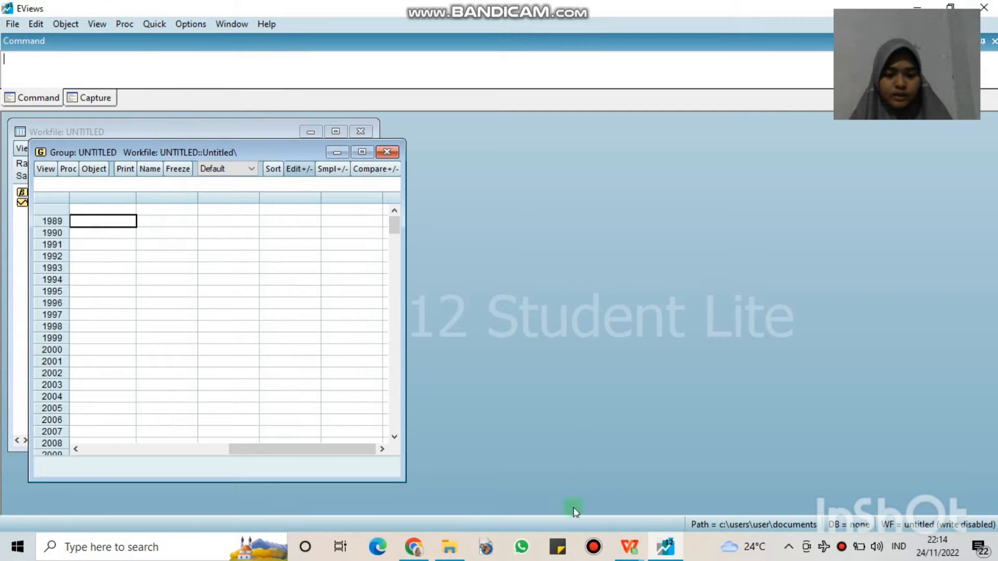
Step: Switch to the WPS spreadsheet and copy the Y and X1–X4 columns of Sheet1, from the header row through 2018 (C4:G34)
mouse_move(625, 557)
left_click(557, 479)
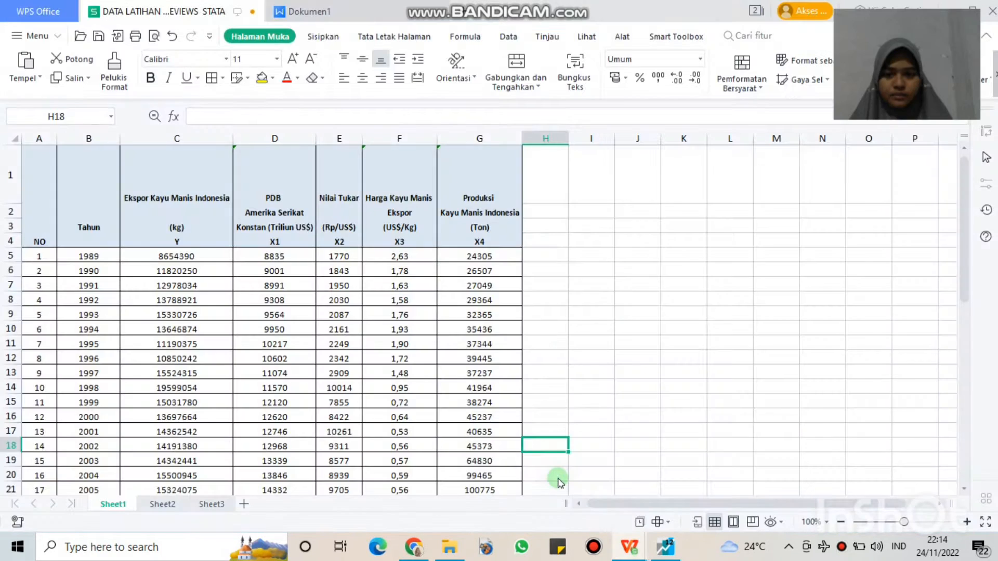
left_click(170, 243)
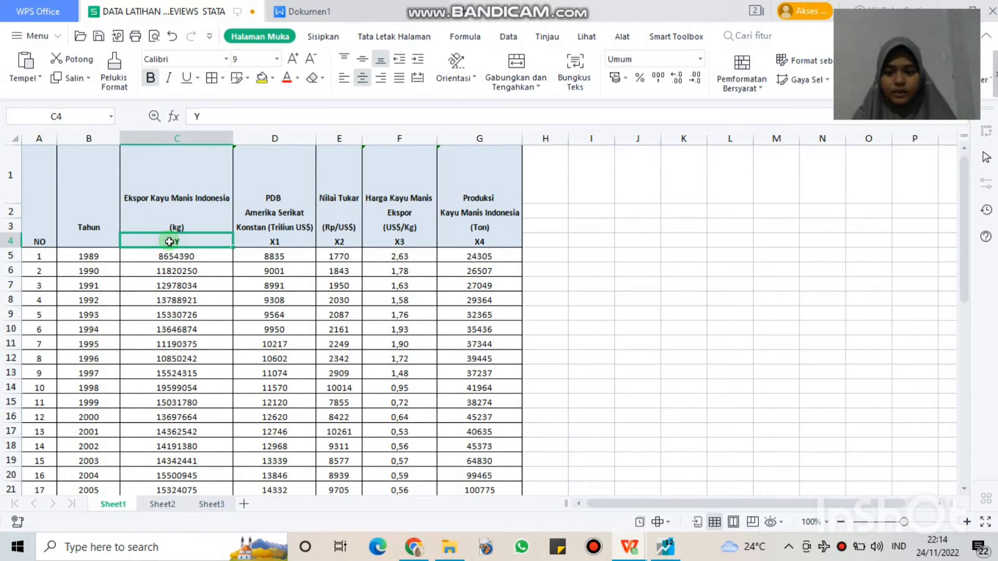
key("shift+Right")
key("shift+Right")
key("shift+Right")
key("shift+Right")
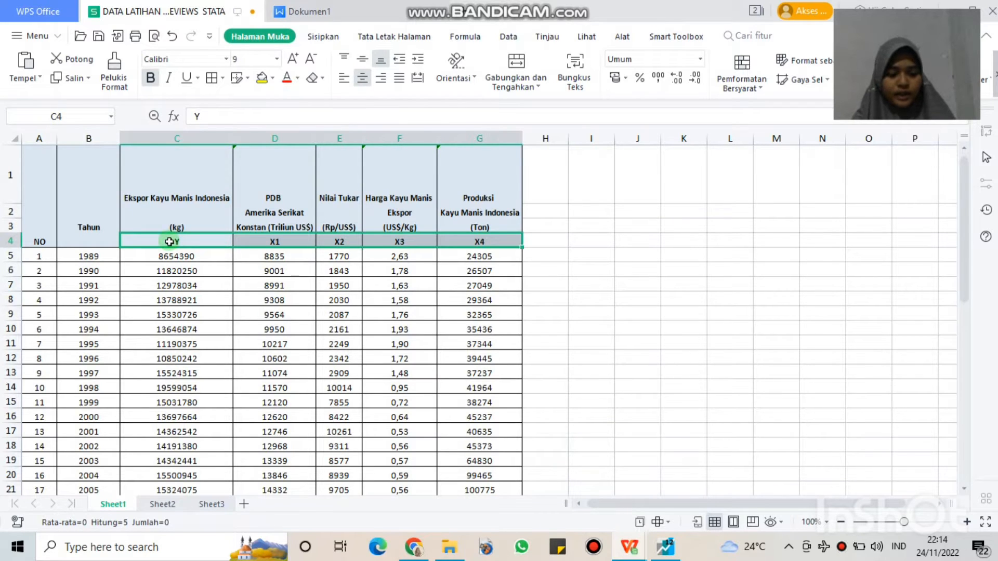
key("shift+Down")
key("shift+Down")
key("shift+Down")
key("shift+Down")
key("shift+Down")
key("shift+Down")
key("shift+Down")
key("shift+Down")
key("shift+Down")
key("shift+Down")
key("shift+Down")
key("shift+Down")
key("shift+Down")
key("shift+Down")
key("shift+Down")
key("shift+Down")
key("shift+Down")
key("shift+Down")
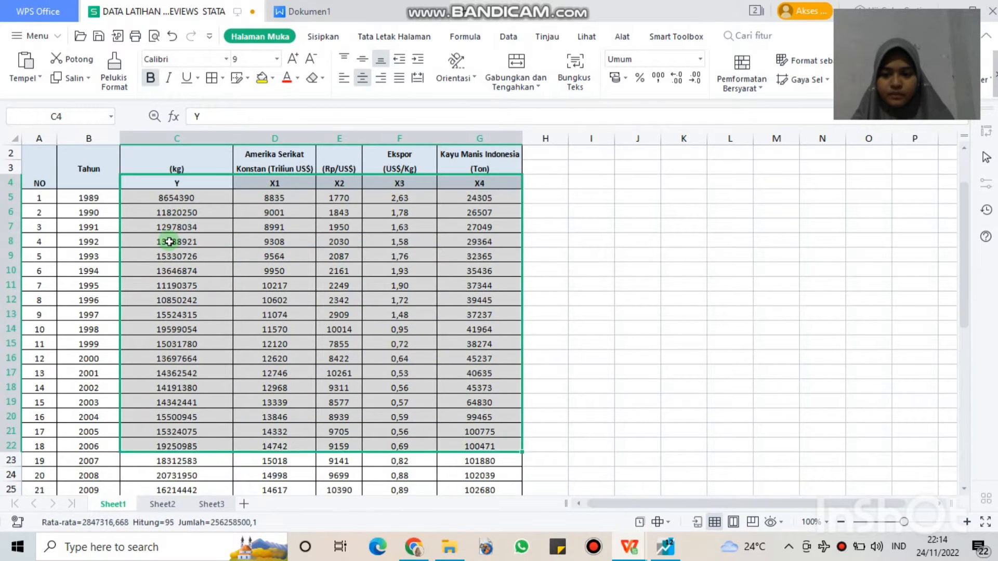
key("shift+Down")
key("shift+Down")
key("shift+Down")
key("shift+Down")
key("shift+Down")
key("shift+Down")
key("shift+Down")
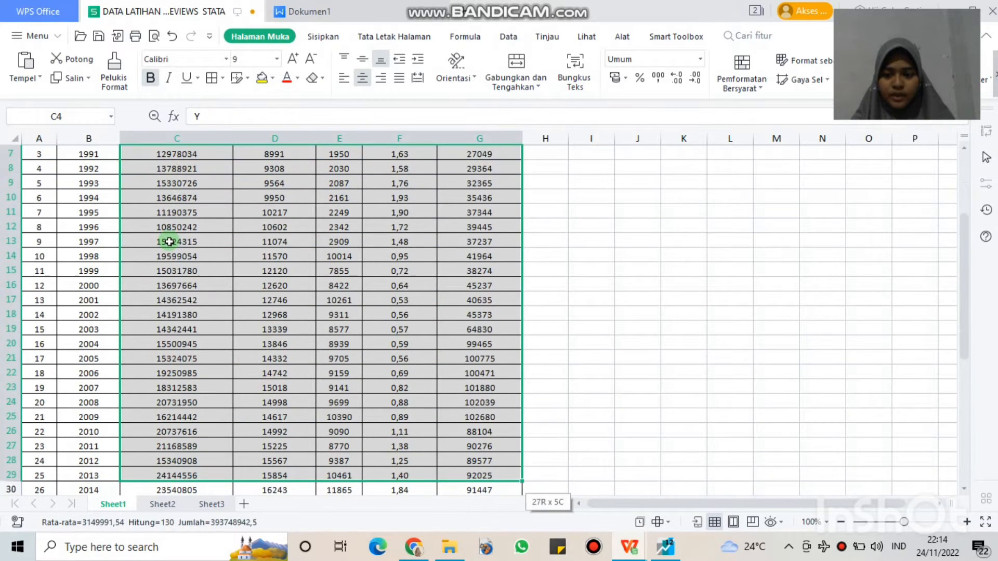
key("shift+Down")
key("shift+Down")
key("shift+Down")
key("shift+Down")
key("shift+Down")
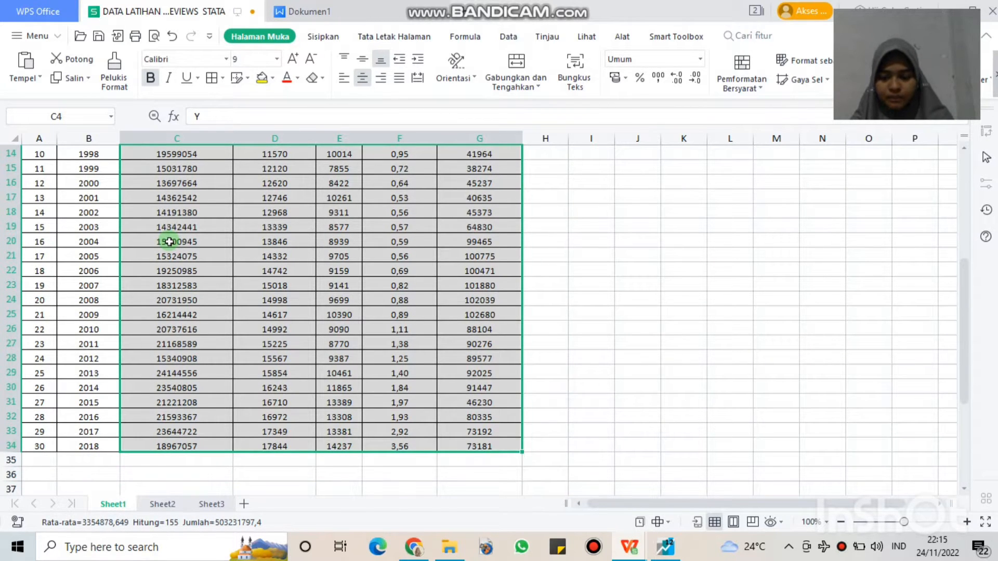
key("ctrl+c")
scroll(332, 274, "up", 5)
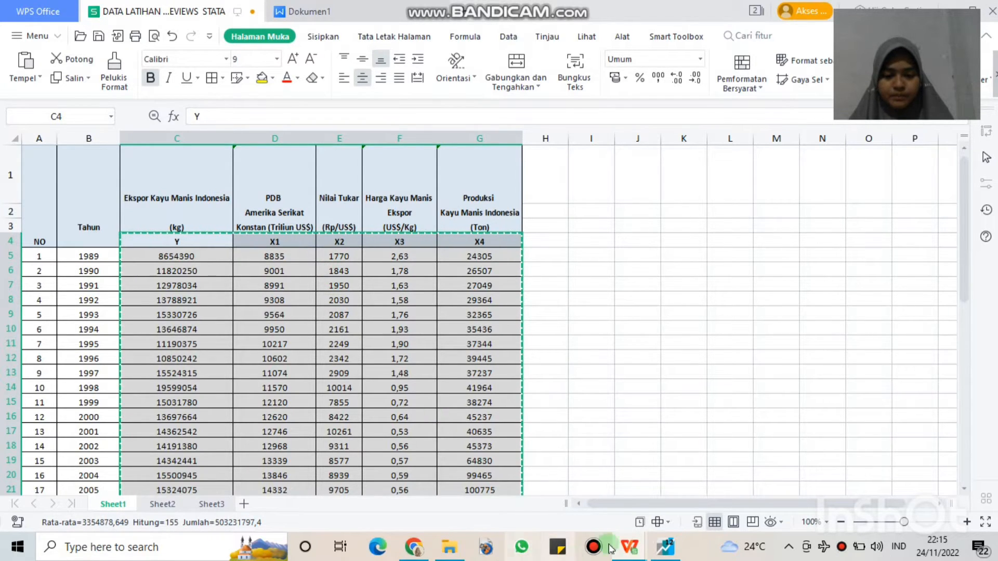
Step: Return to EViews, paste the copied data into the empty group from the row above 1989, and place the enlarged group beside the workfile
mouse_move(643, 557)
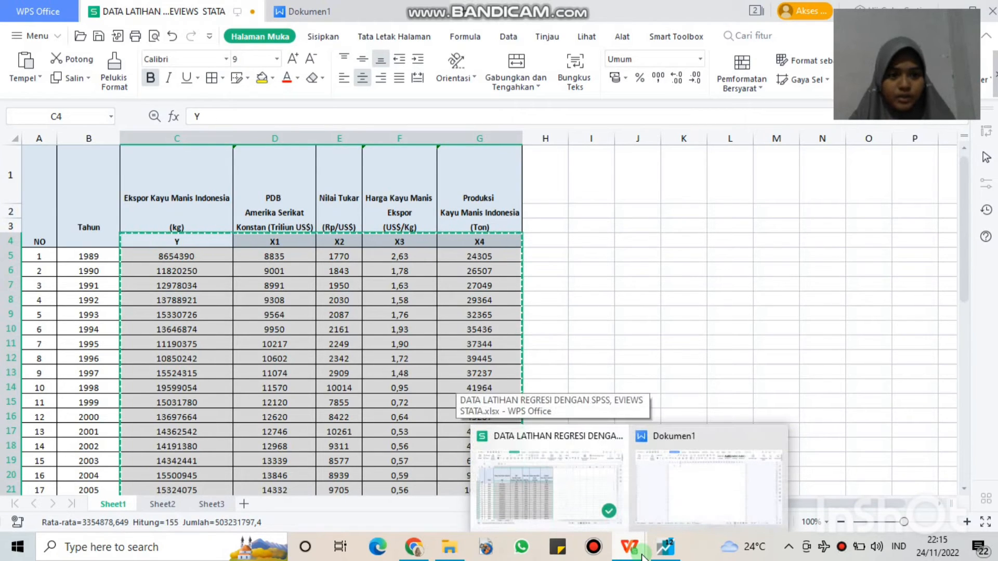
left_click(577, 512)
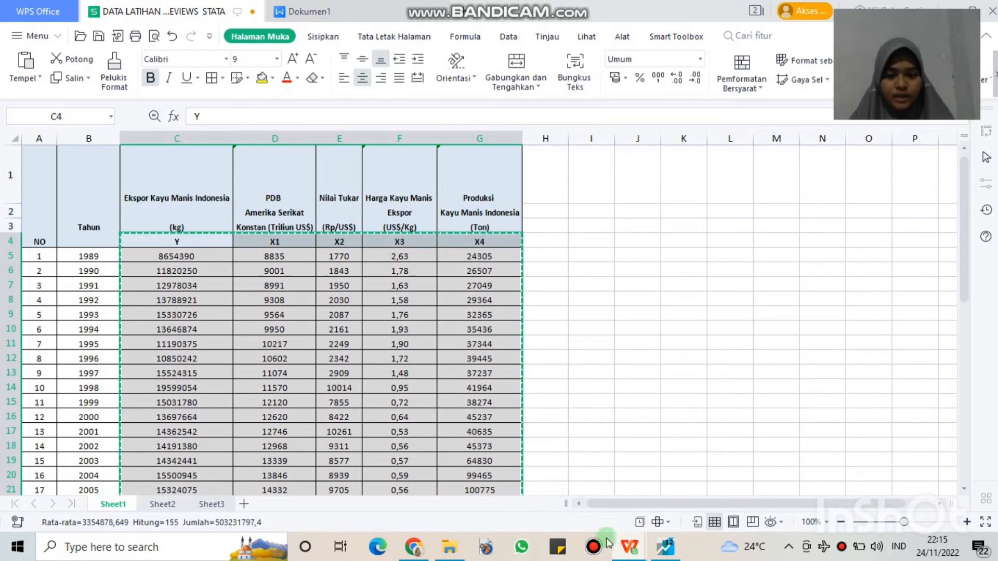
left_click(676, 494)
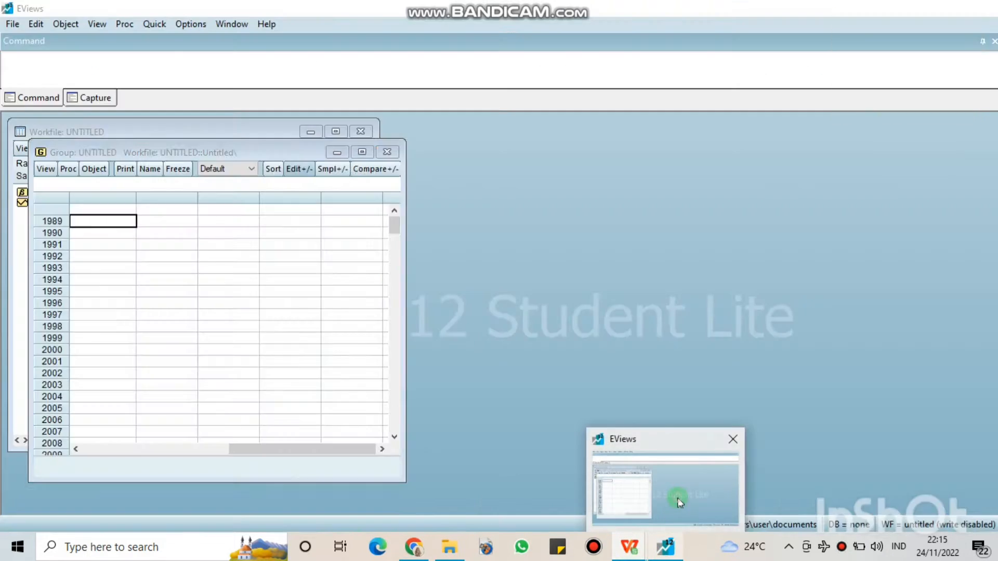
left_click(96, 210)
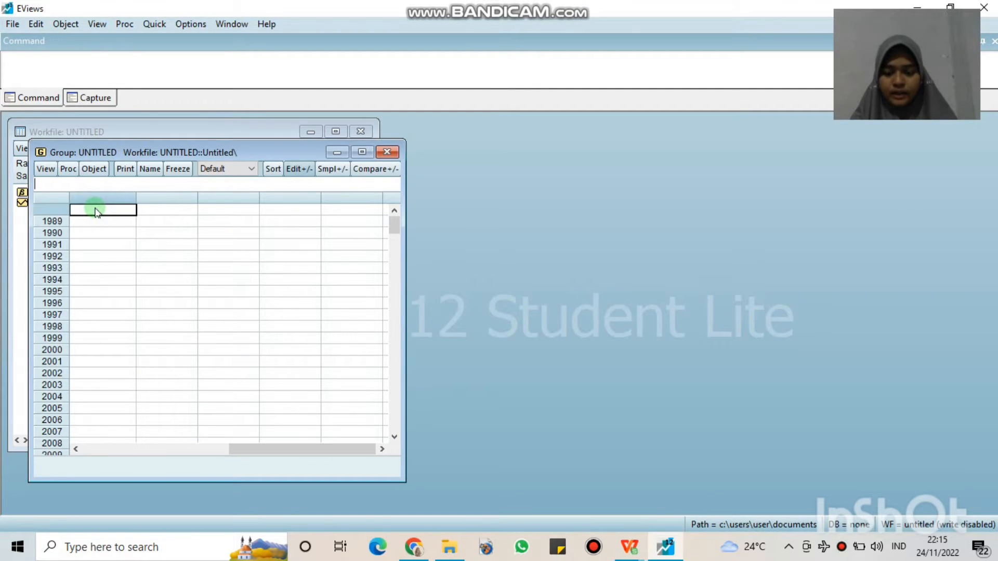
key("ctrl+v")
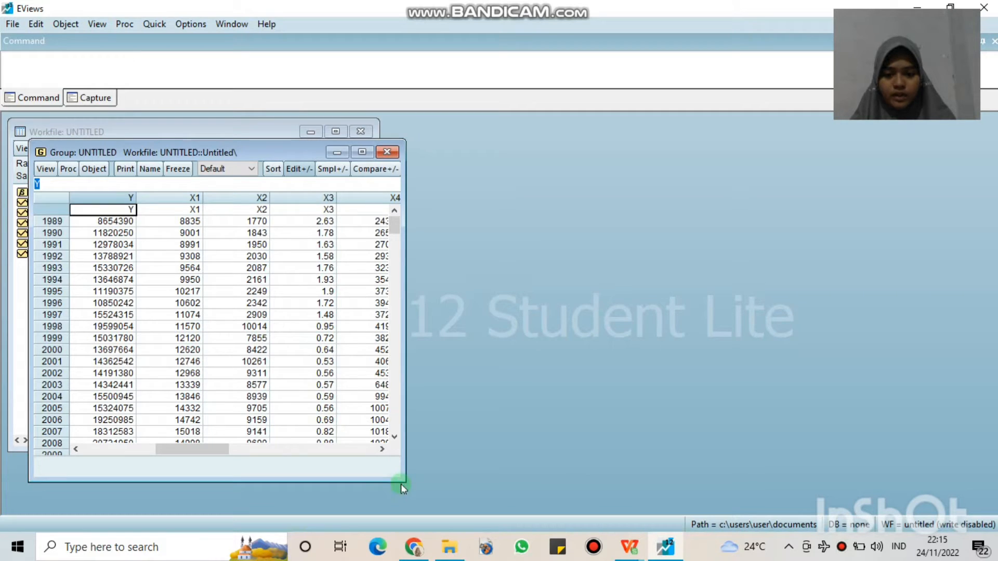
left_click_drag(401, 484, 476, 515)
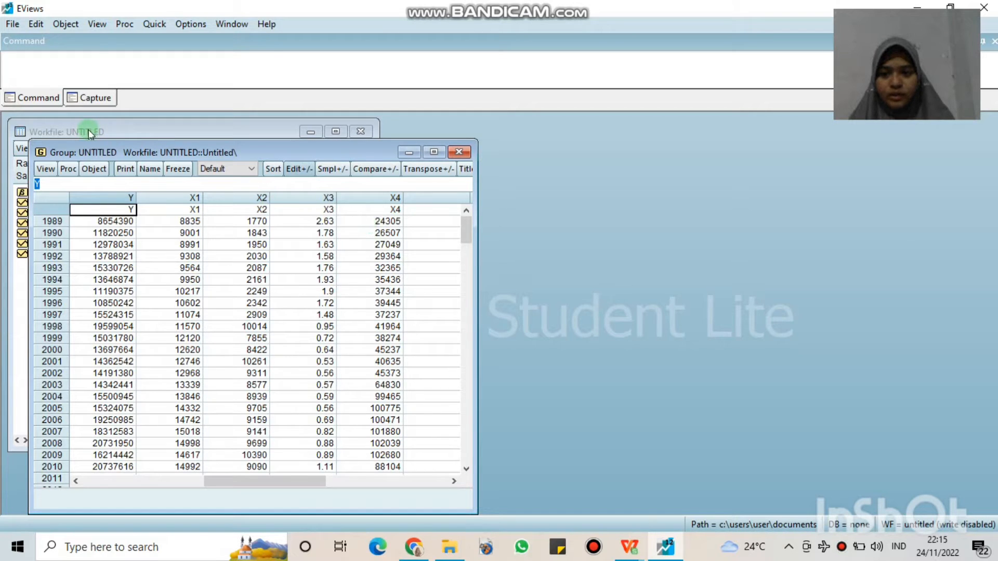
left_click_drag(141, 156, 505, 176)
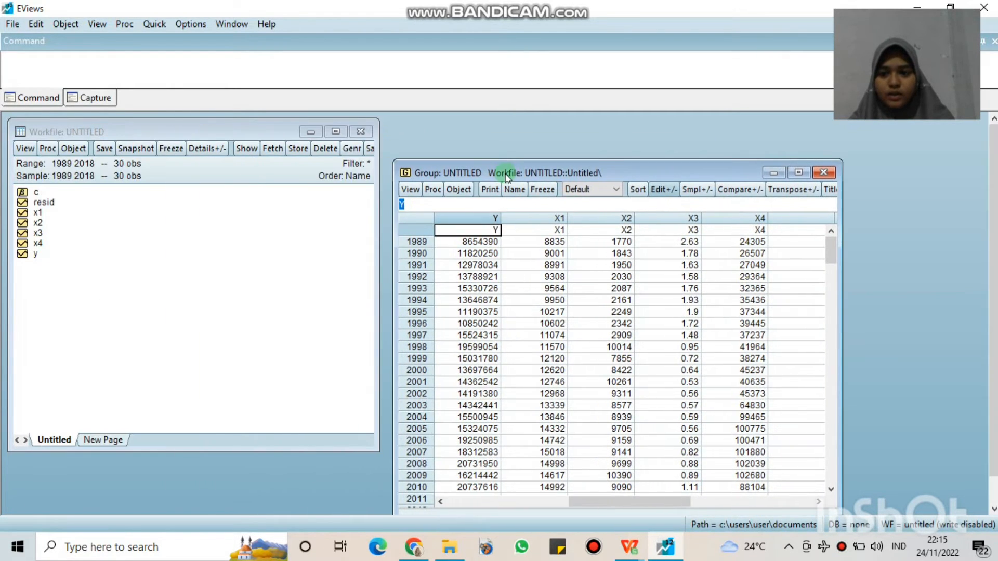
Step: Estimate a Least Squares equation specified as y c x1 x2 x3 x4, and move its output window clear of the workfile's object list
left_click(154, 24)
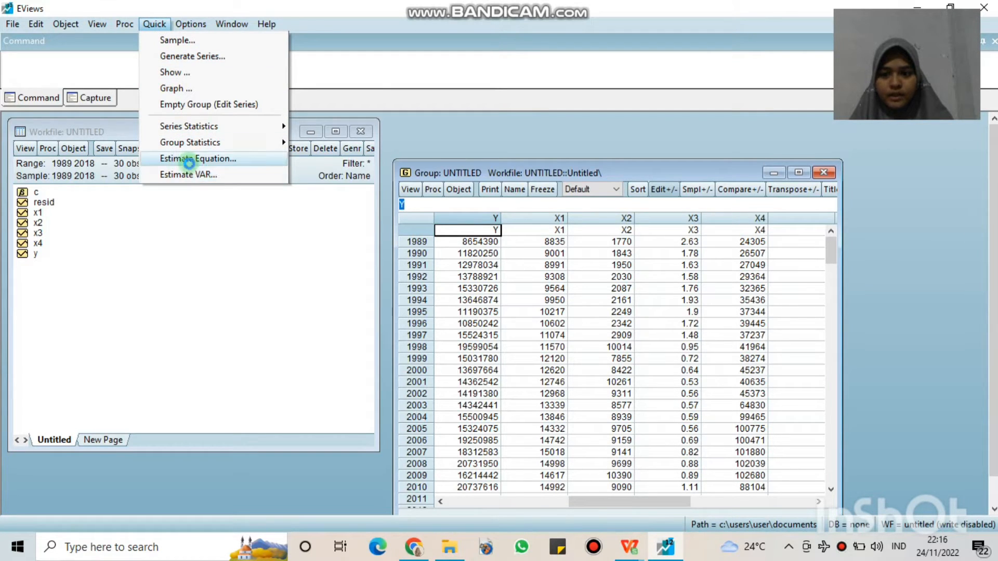
left_click(190, 166)
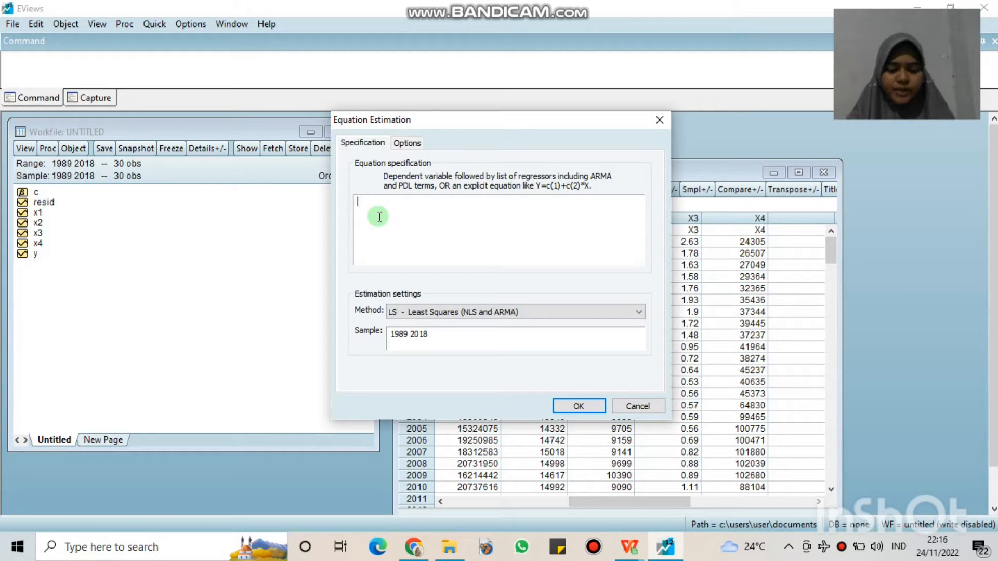
type("Y")
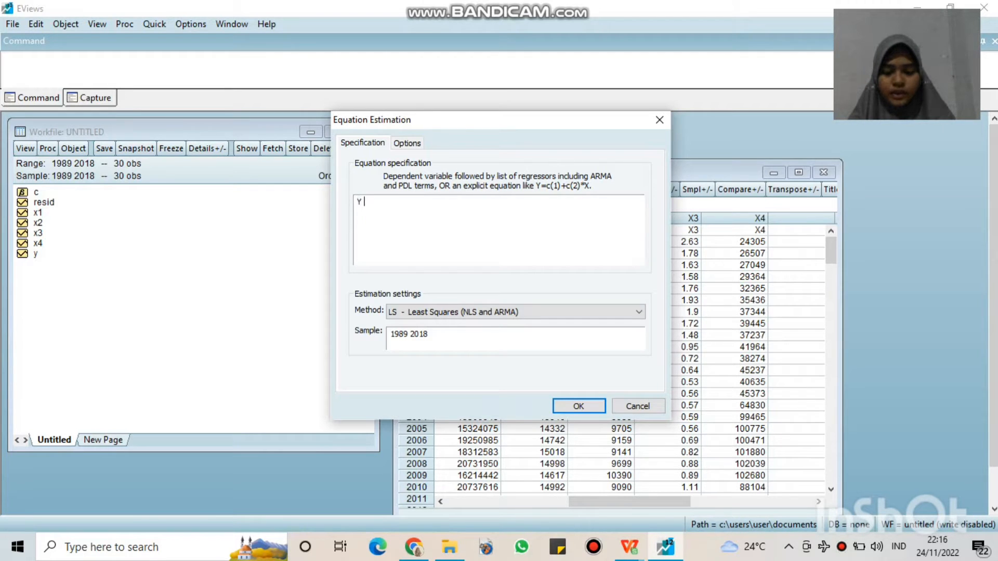
key("BackSpace")
key("BackSpace")
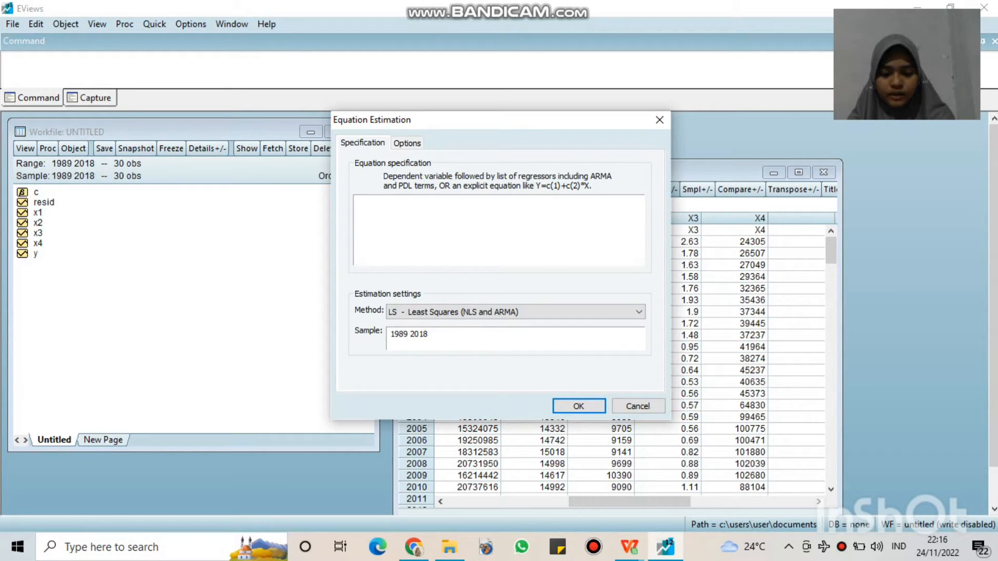
type("y c")
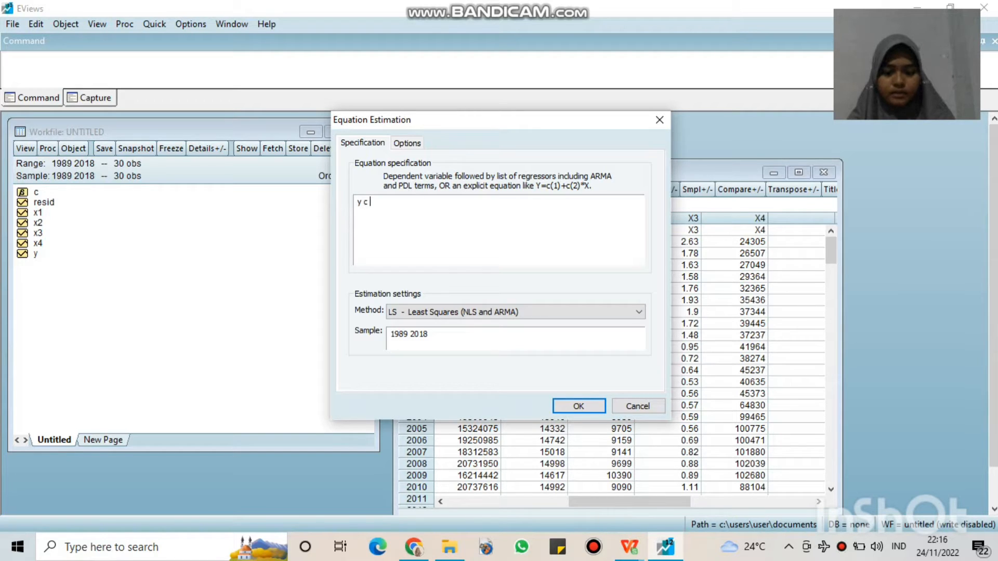
type(" x1")
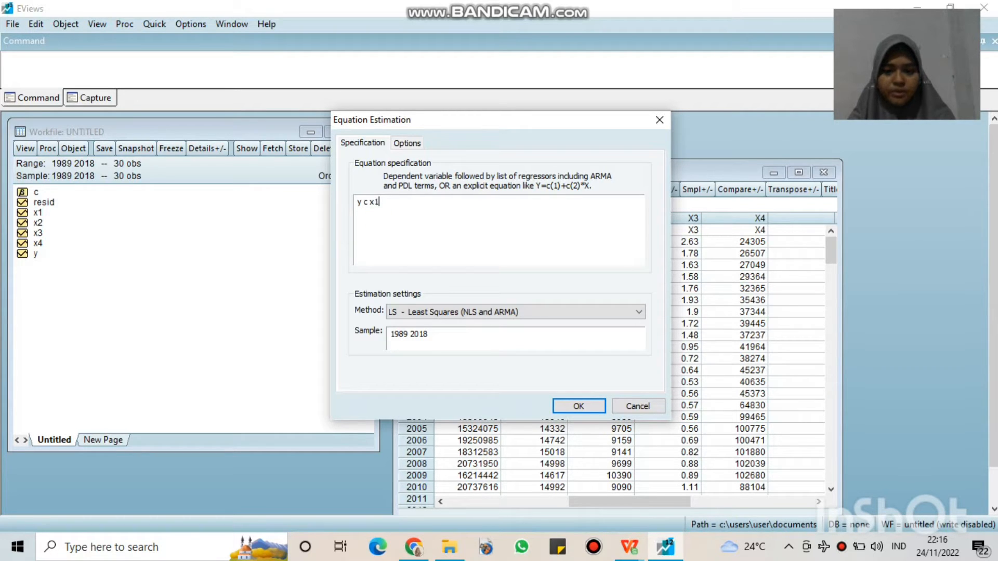
type(" x2 ")
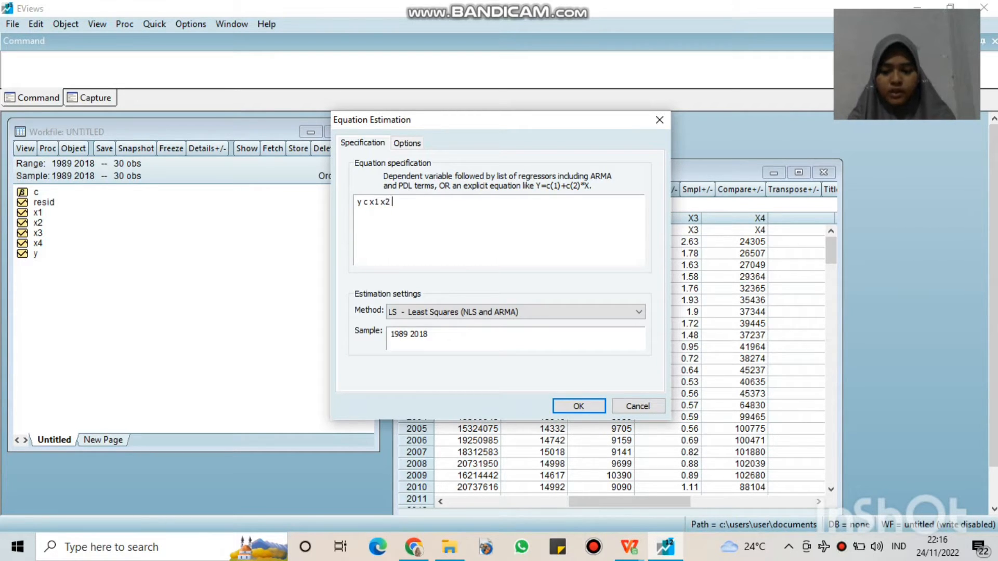
type("x3 x4")
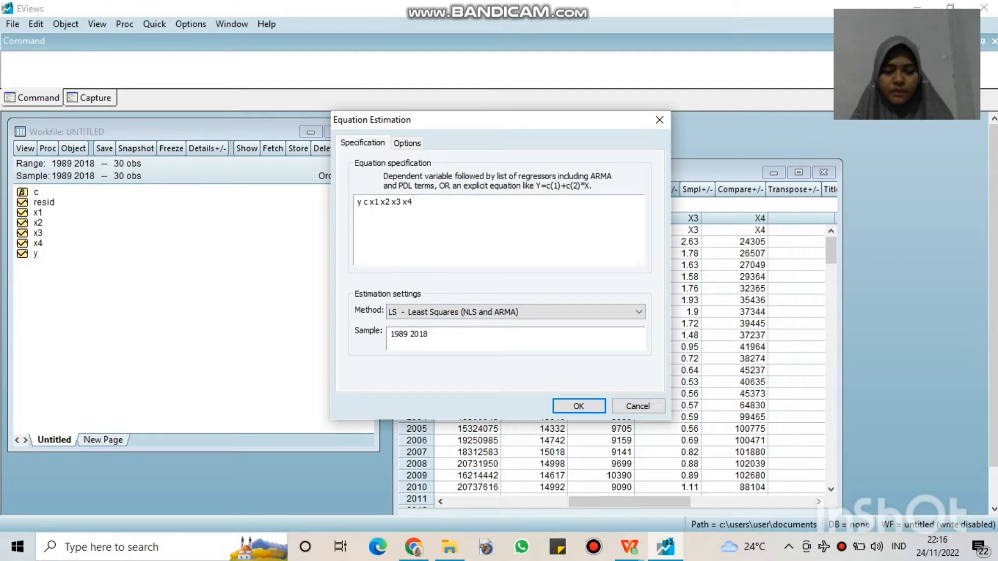
left_click(379, 218)
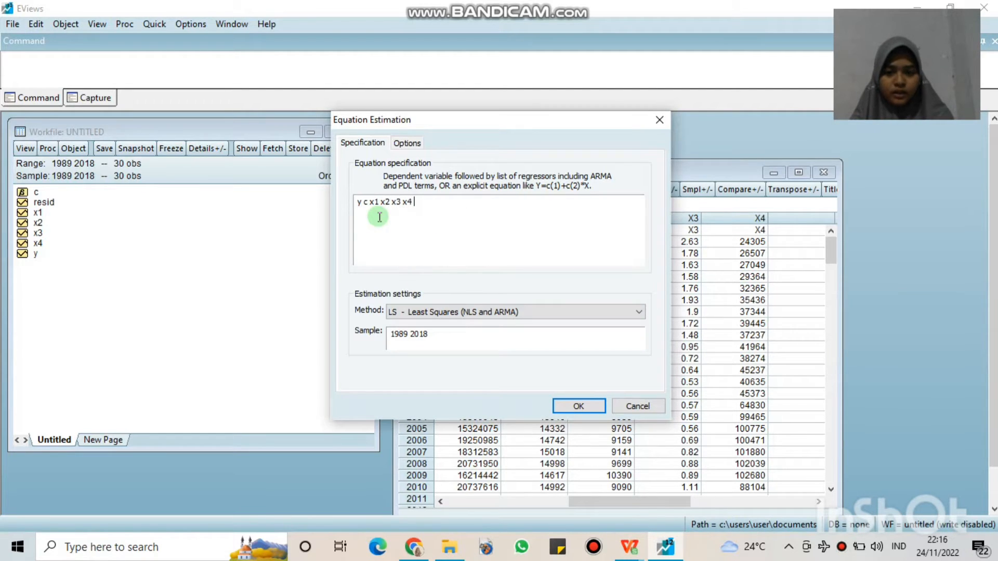
key("Return")
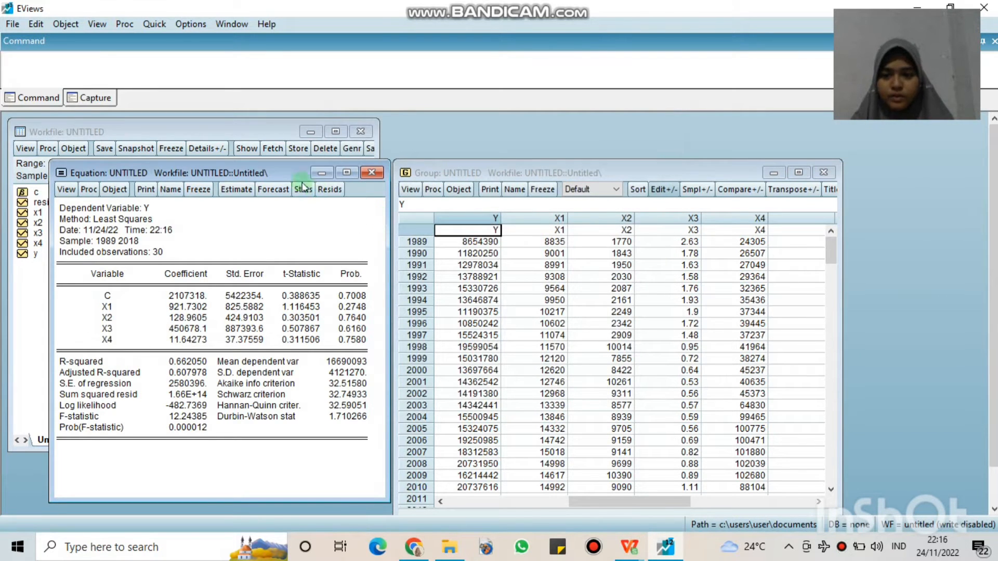
left_click_drag(281, 176, 500, 146)
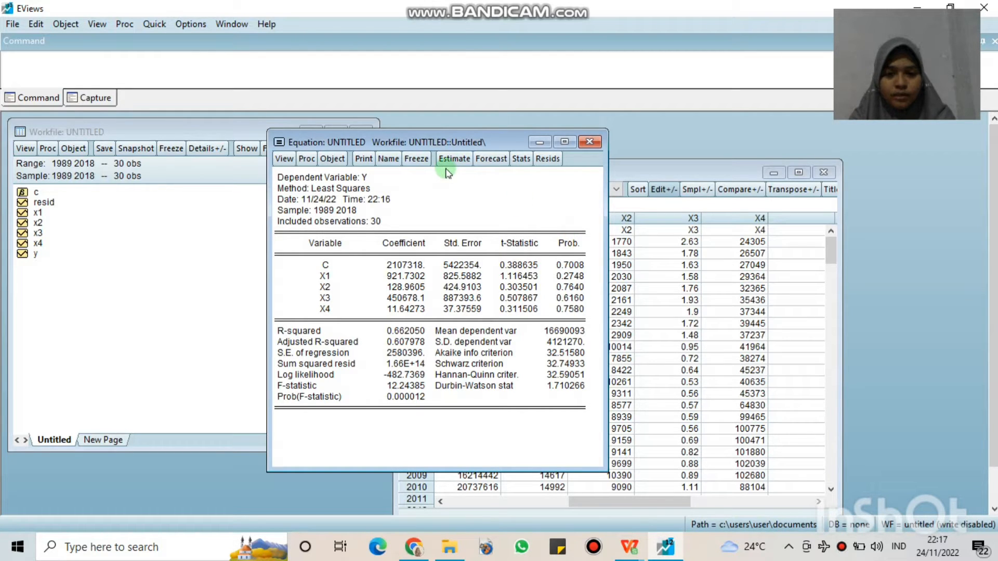
left_click(421, 165)
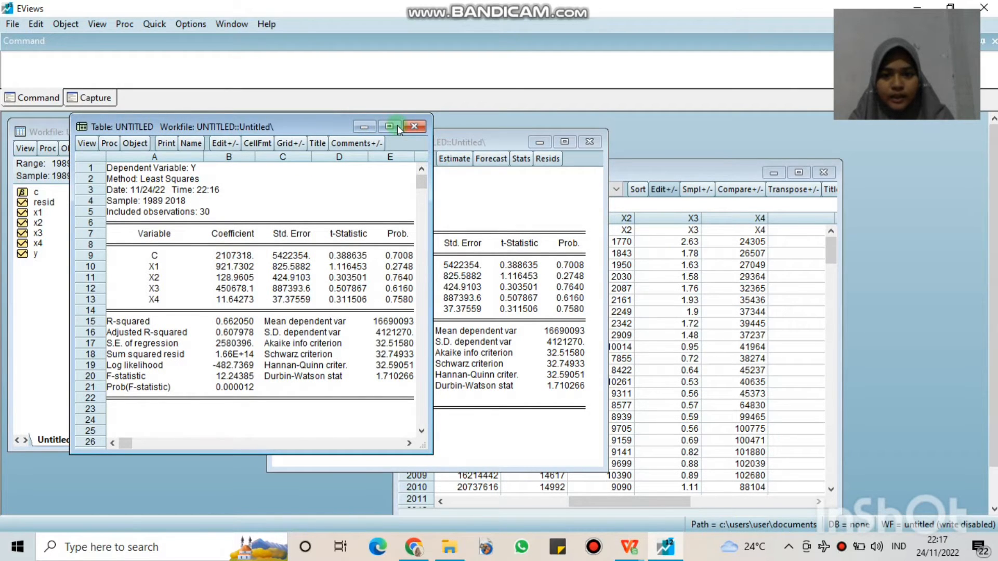
left_click(414, 127)
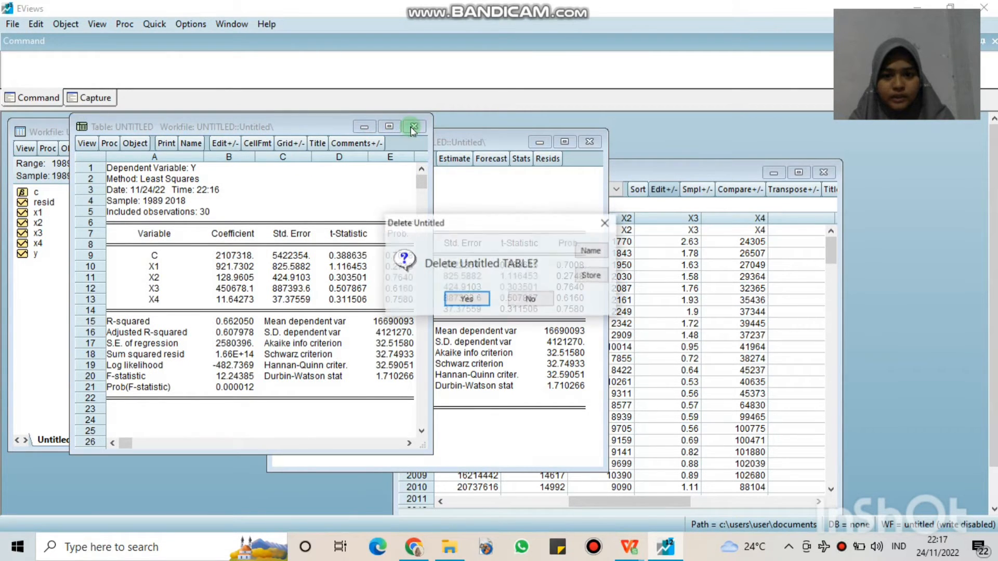
left_click(532, 300)
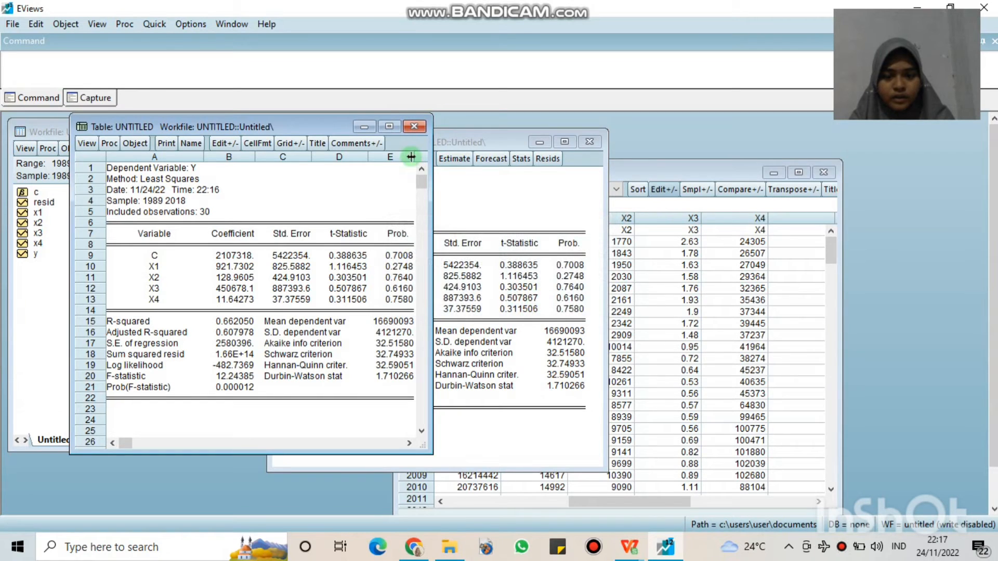
left_click(407, 128)
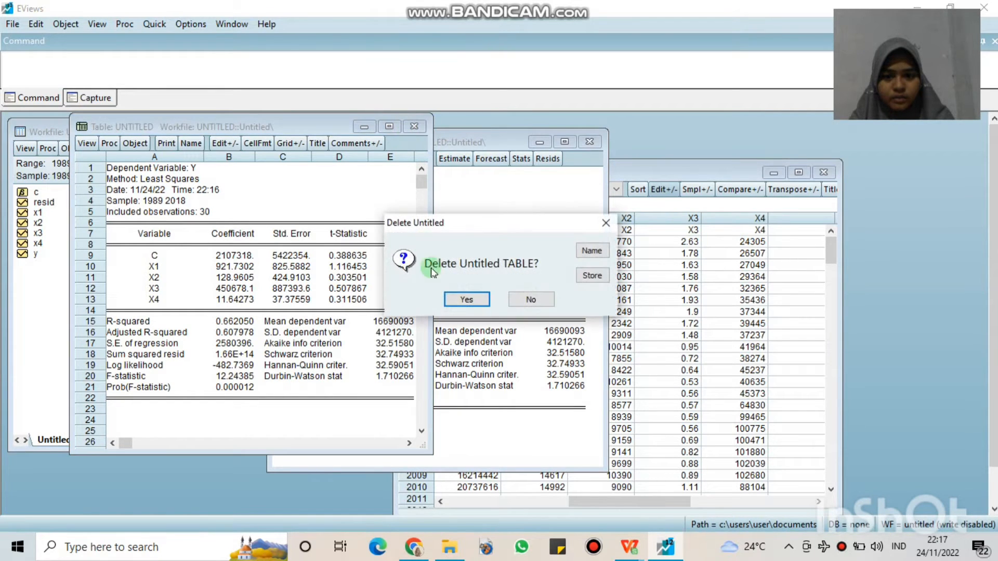
left_click(461, 297)
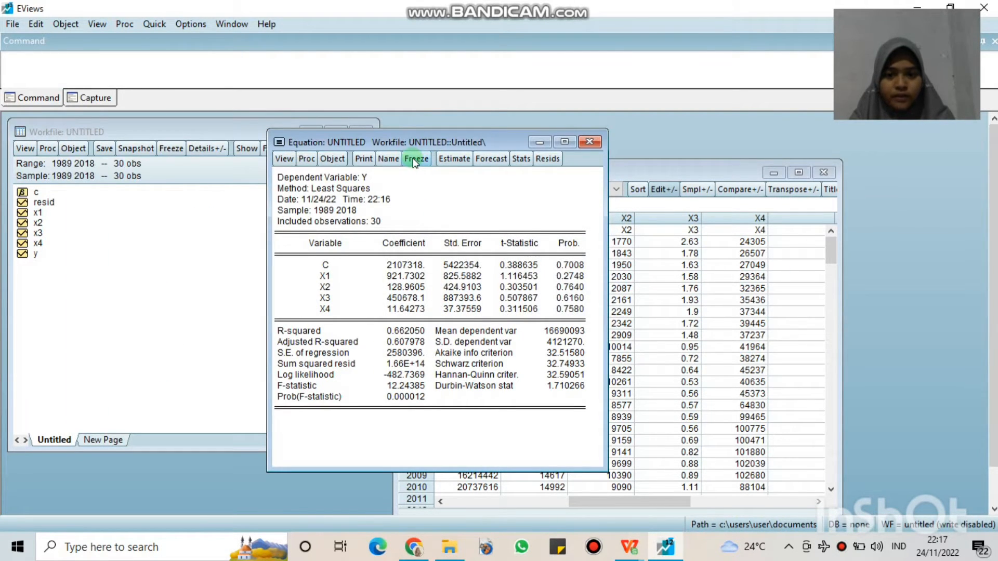
Step: Freeze the regression output as a table named regresisebelumujiasumsiklasik and close the table window
left_click(415, 161)
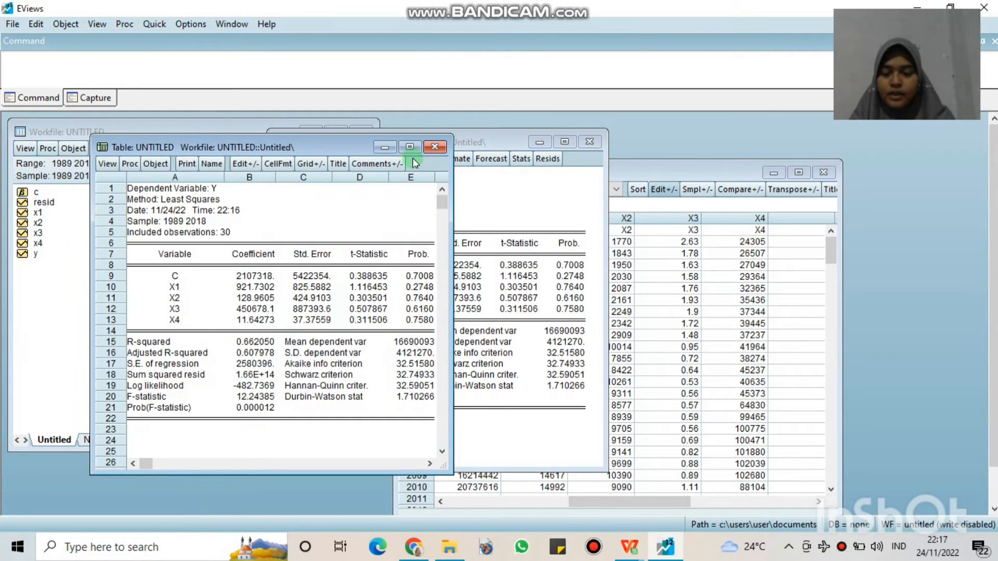
left_click(211, 163)
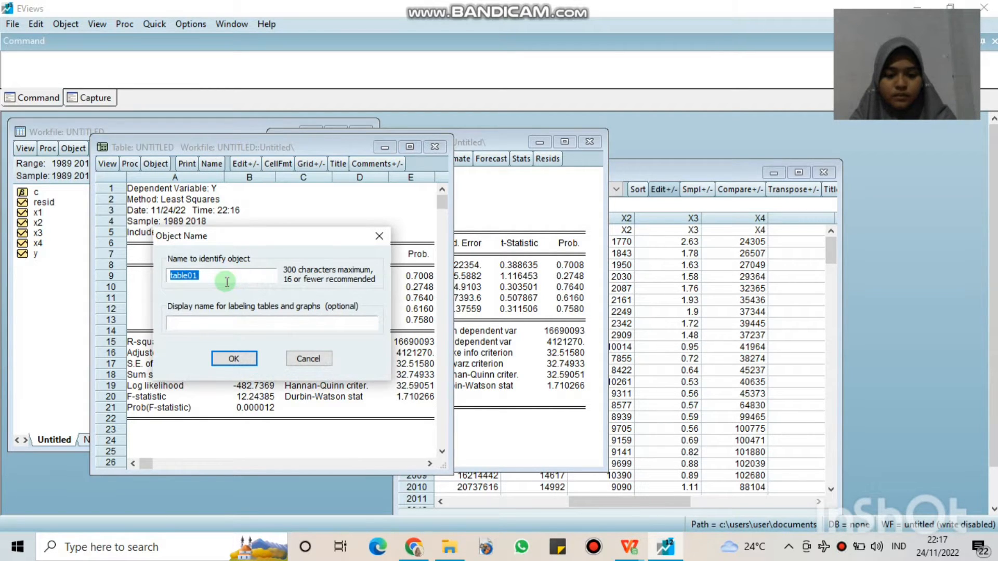
left_click(208, 276)
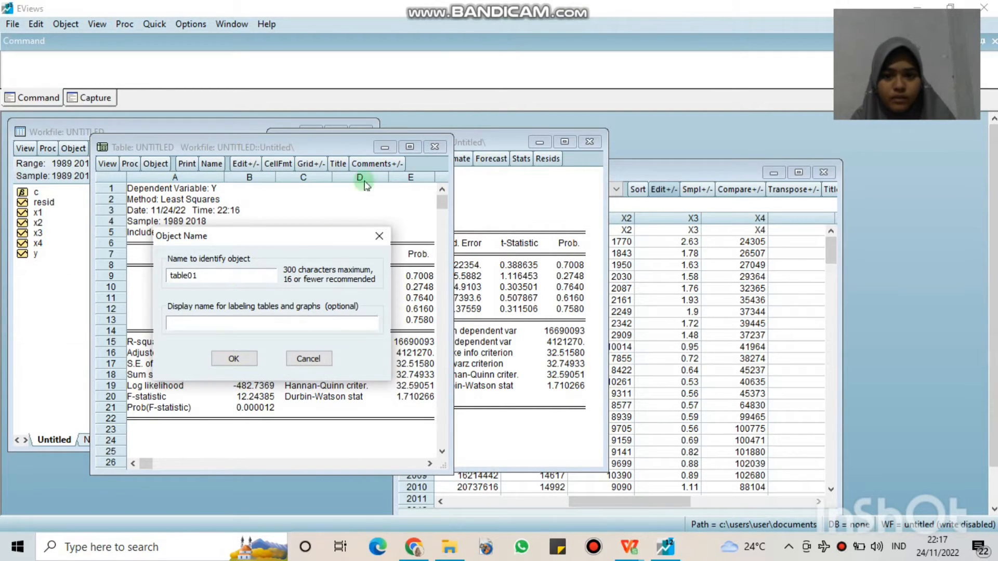
double_click(201, 276)
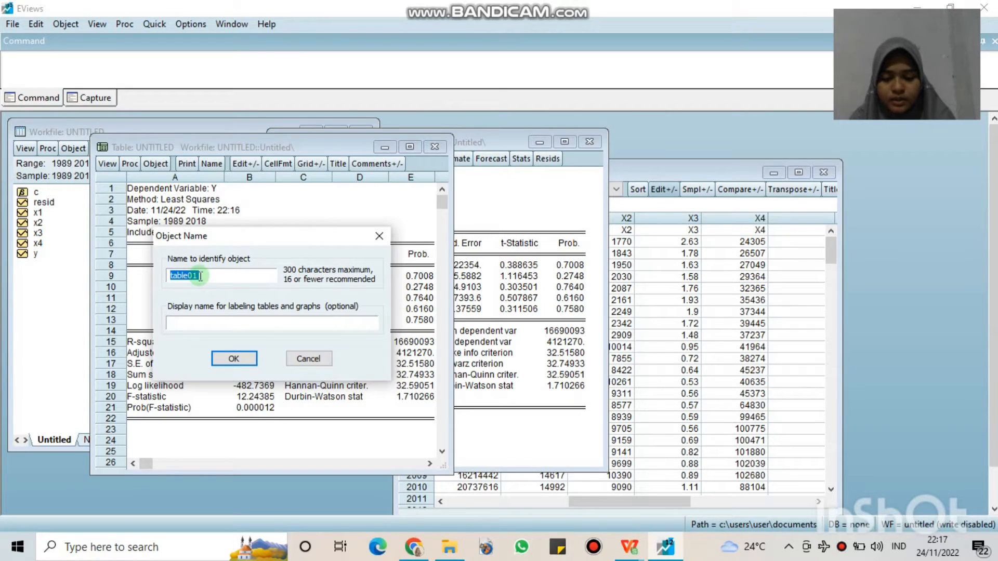
type("regresi")
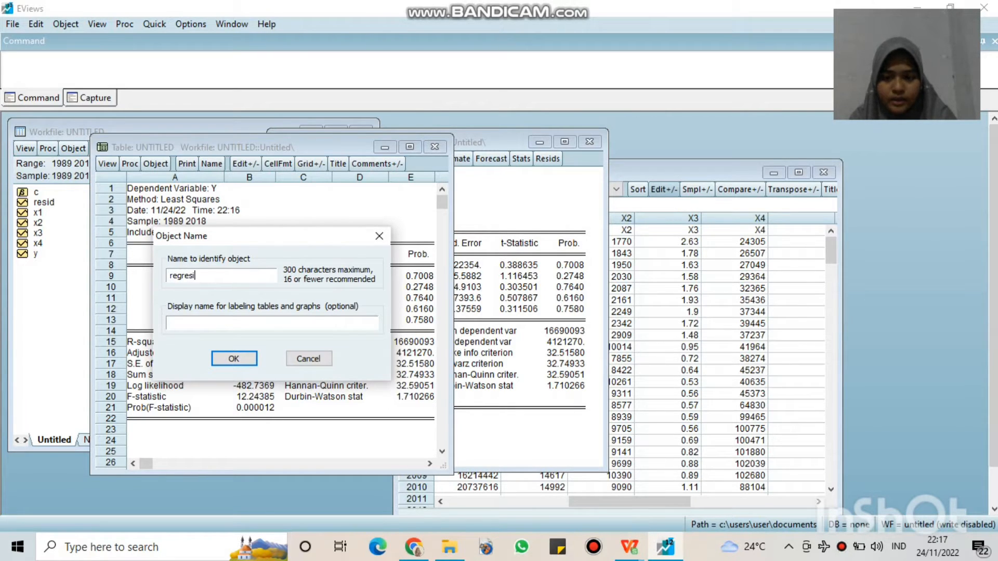
type("sebelumasum")
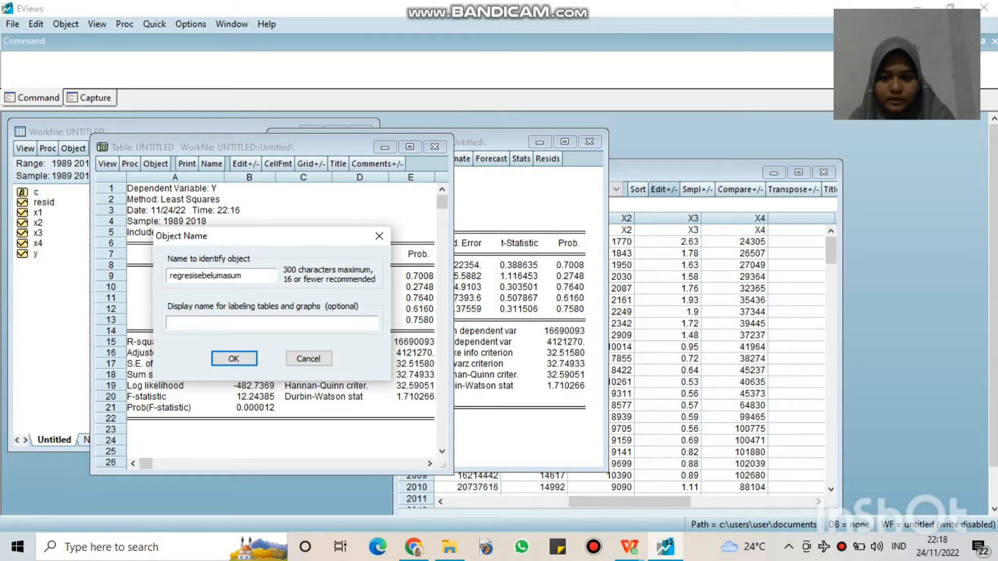
key("BackSpace")
key("BackSpace")
key("BackSpace")
key("BackSpace")
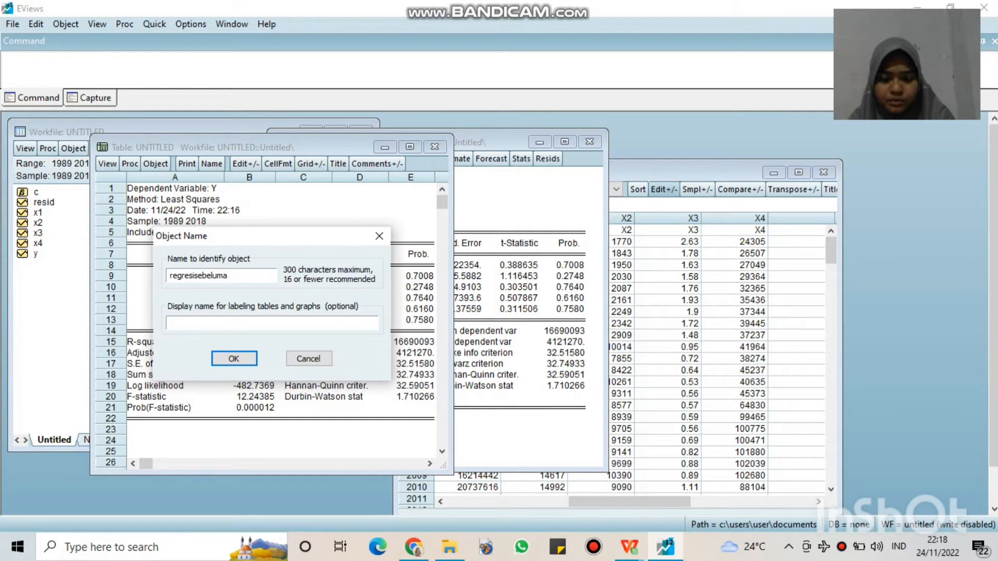
type("uji")
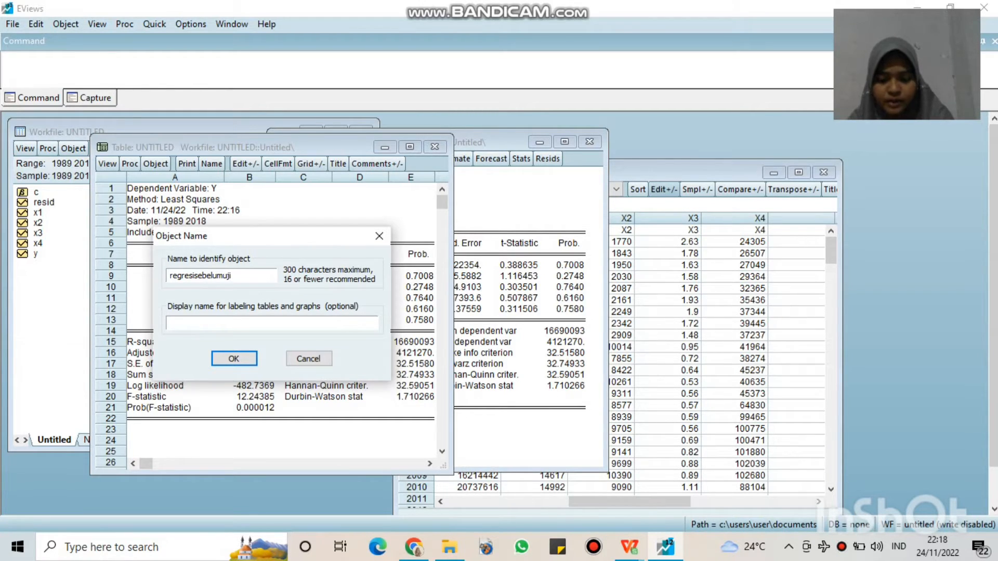
type("asum")
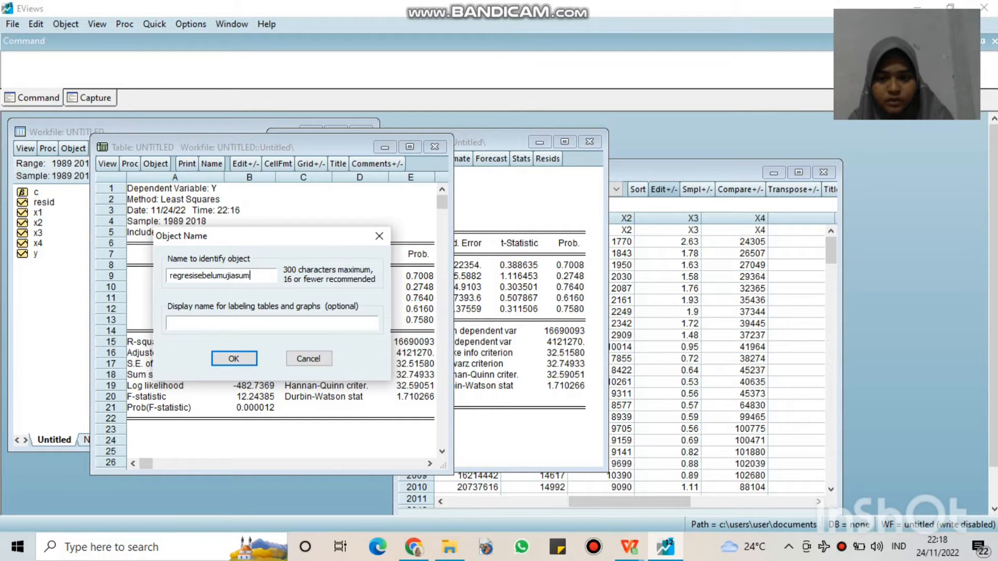
type("siklasik")
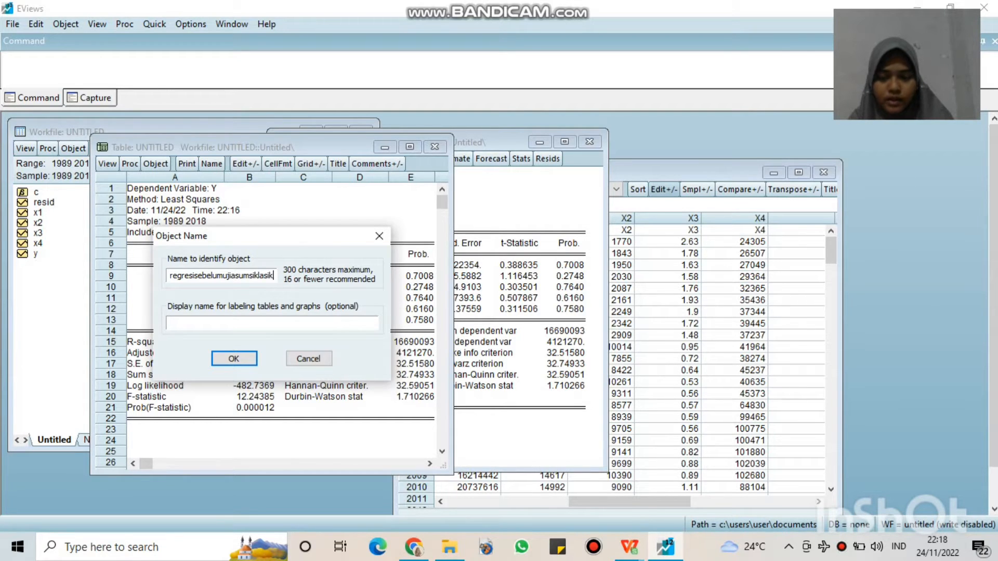
left_click(224, 360)
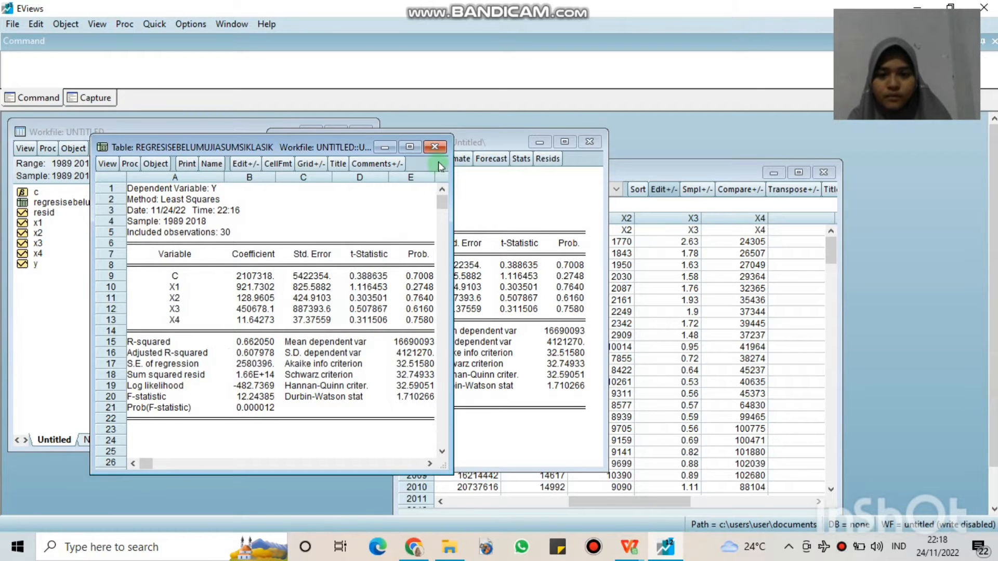
left_click(435, 147)
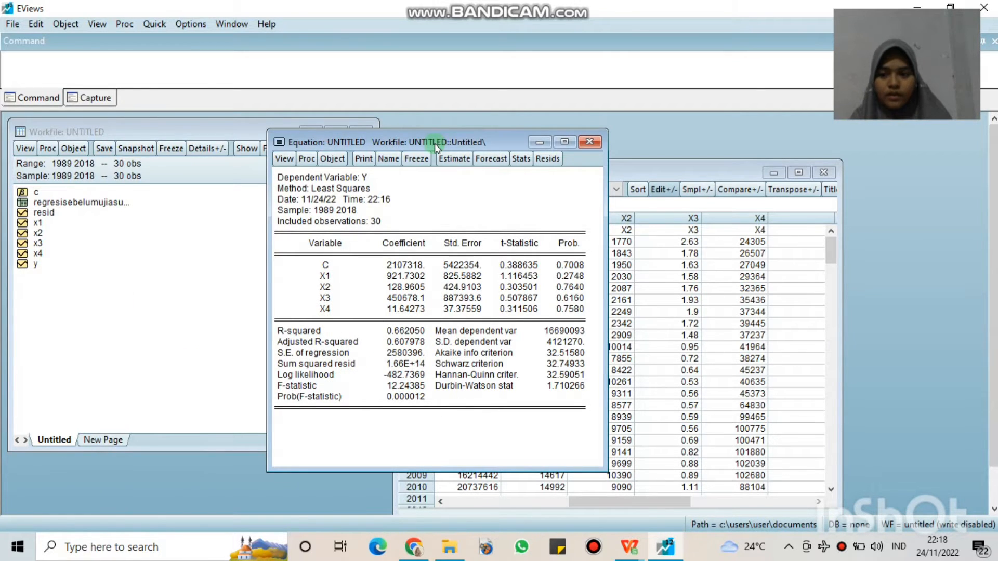
left_click(284, 159)
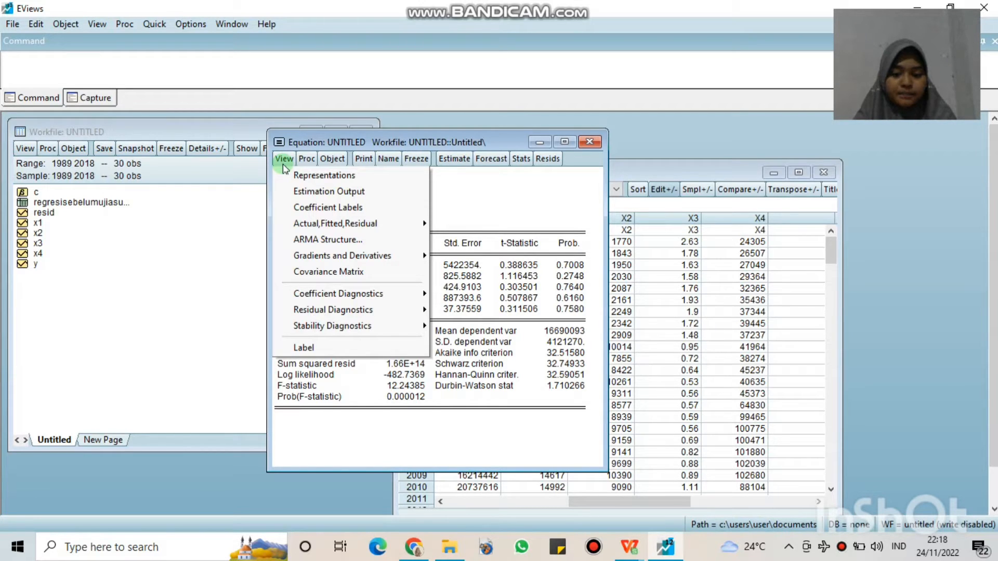
left_click(569, 8)
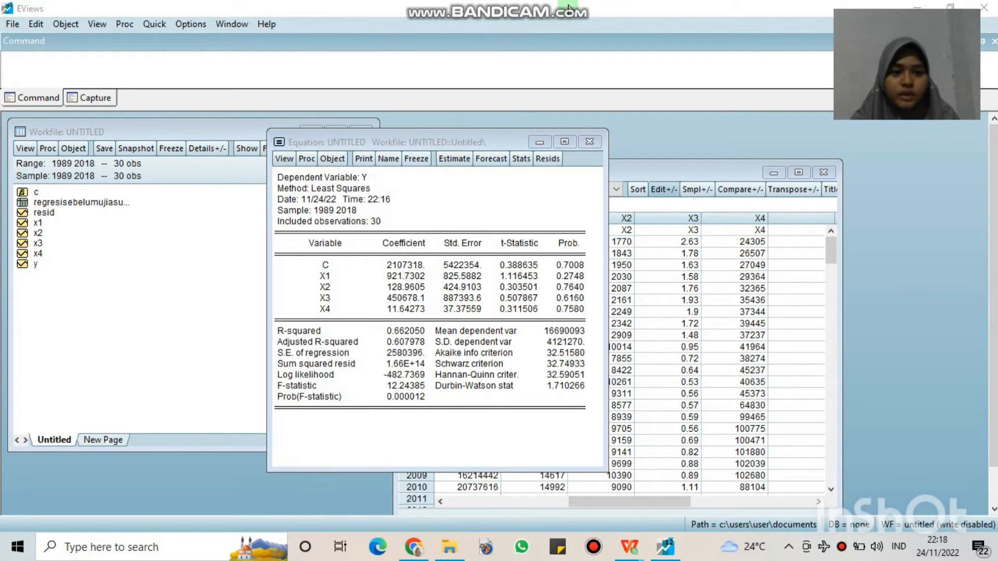
mouse_move(567, 9)
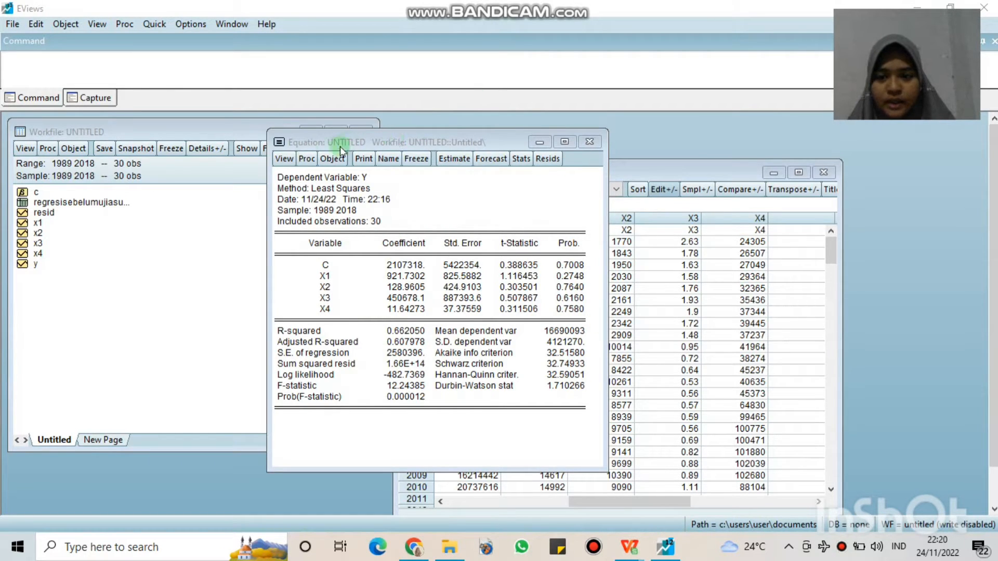
left_click(284, 158)
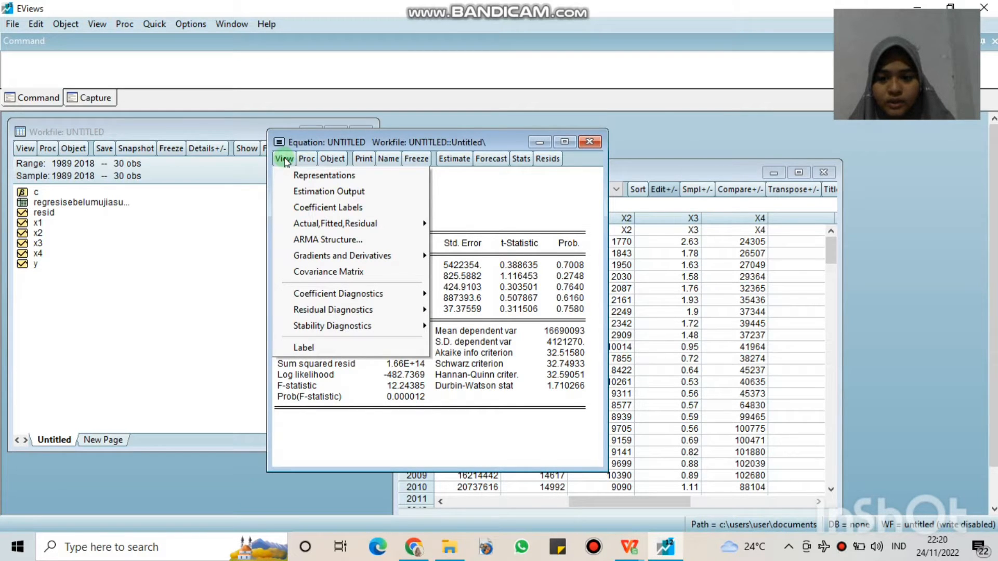
mouse_move(389, 317)
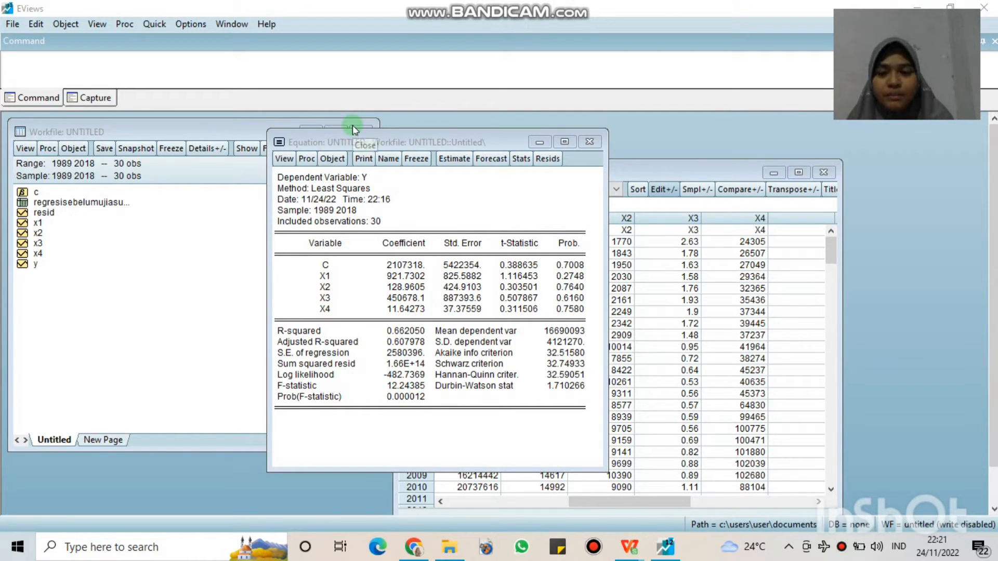
Step: Run the Histogram - Normality Test on the equation's residuals and widen the equation window to enlarge the histogram and its statistics
left_click(284, 159)
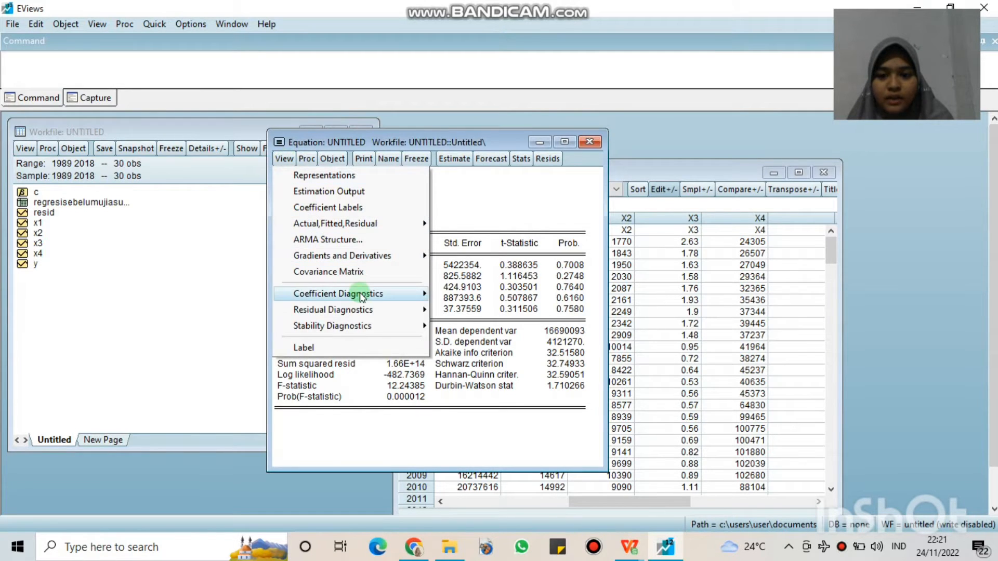
mouse_move(362, 296)
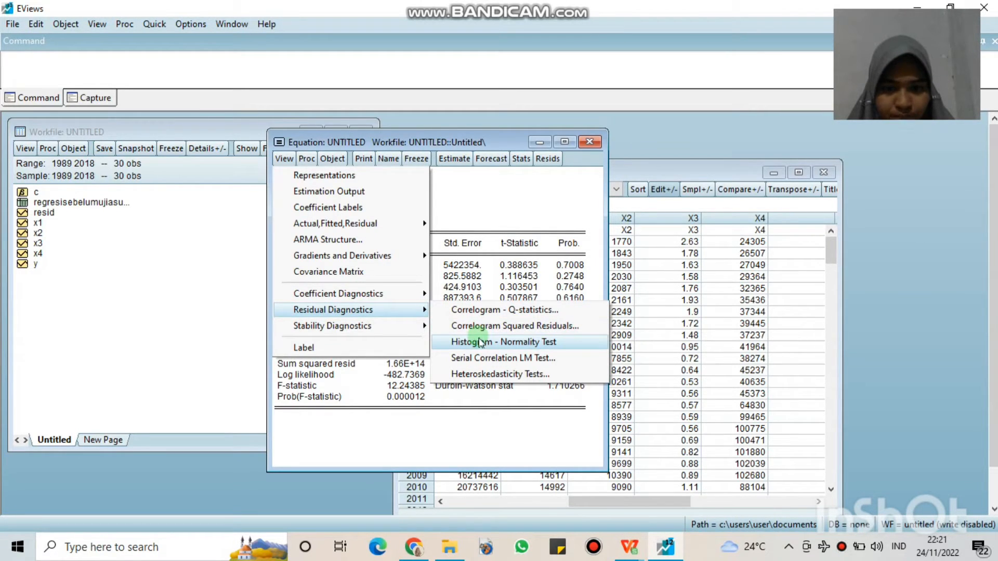
left_click(481, 342)
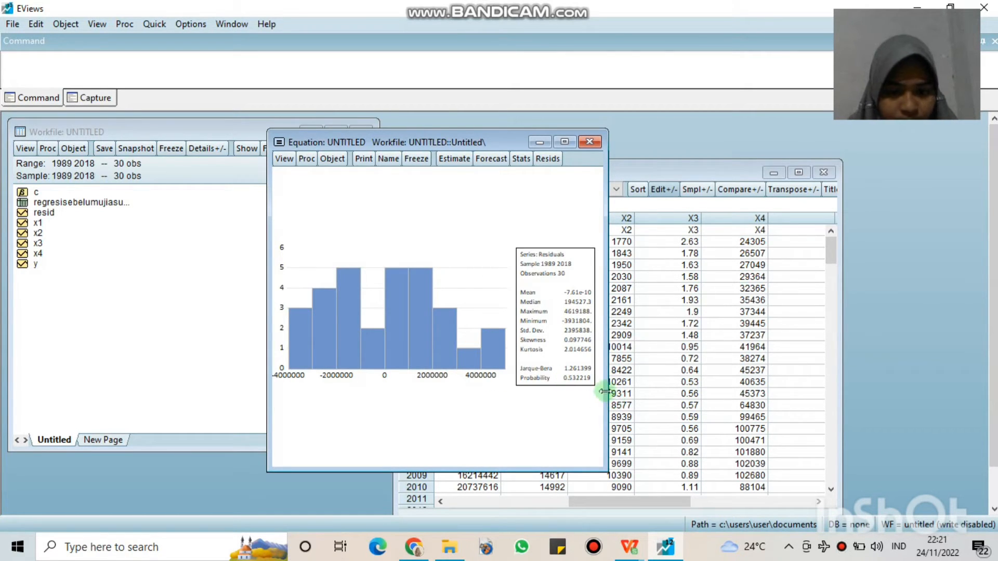
left_click_drag(604, 392, 804, 400)
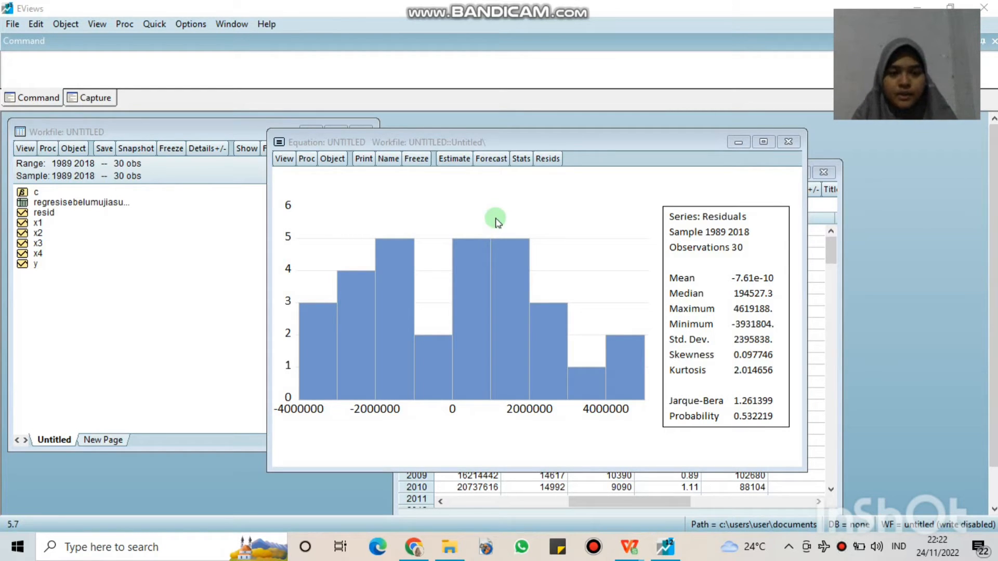
Step: Freeze the residual histogram as a graph named ujinormalitas and close the graph window
left_click(423, 160)
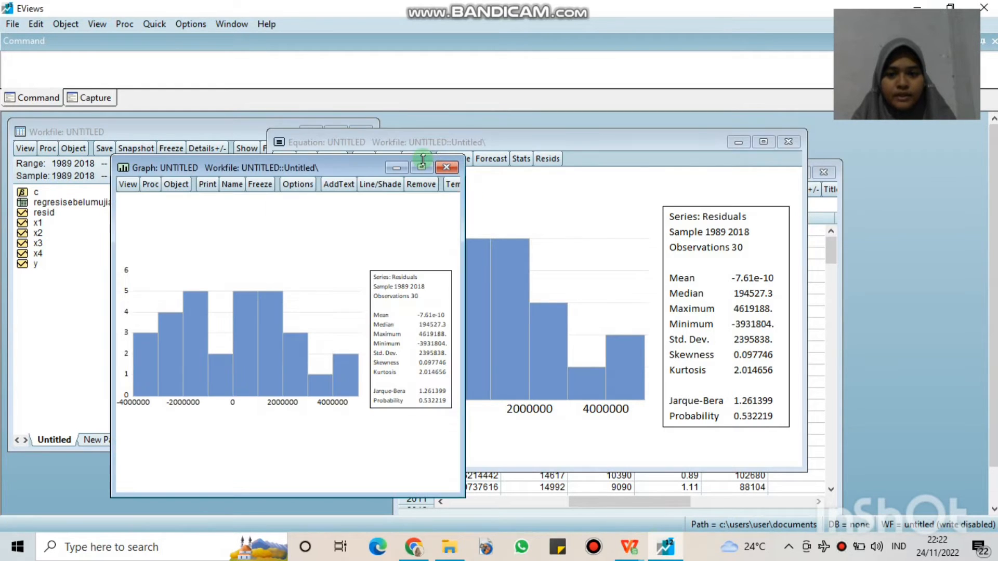
left_click(232, 185)
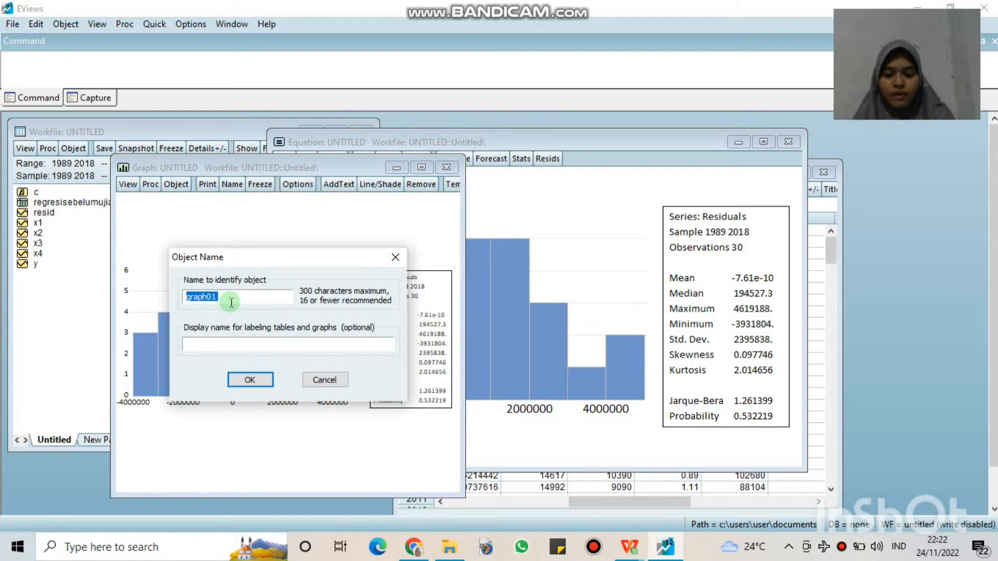
type("ujinom")
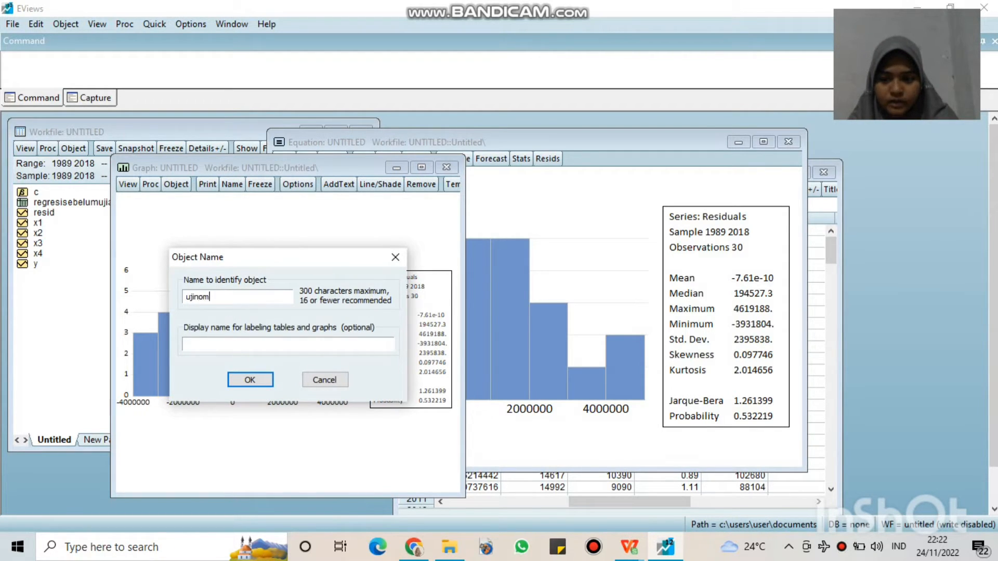
key("BackSpace")
type("rmalit")
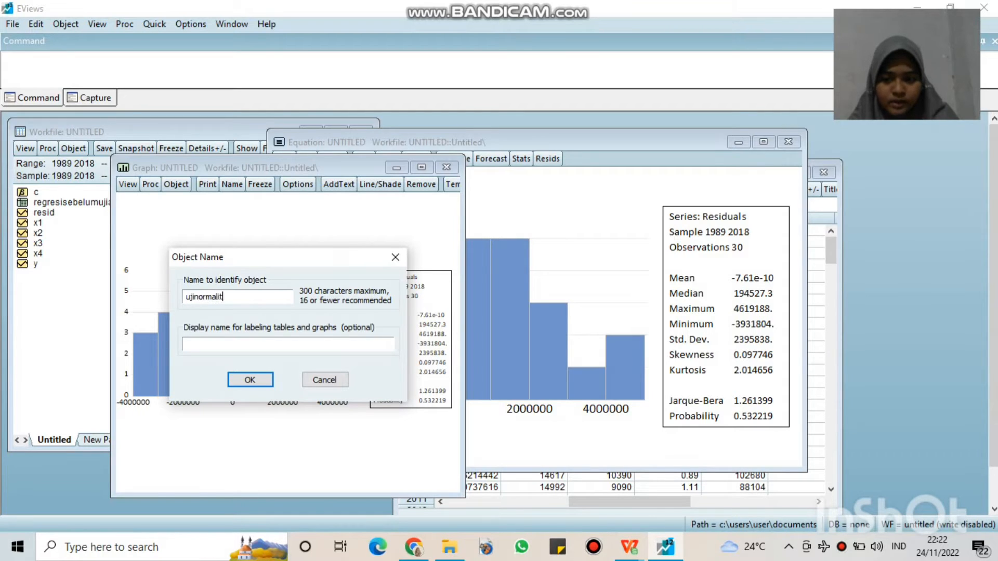
type("as")
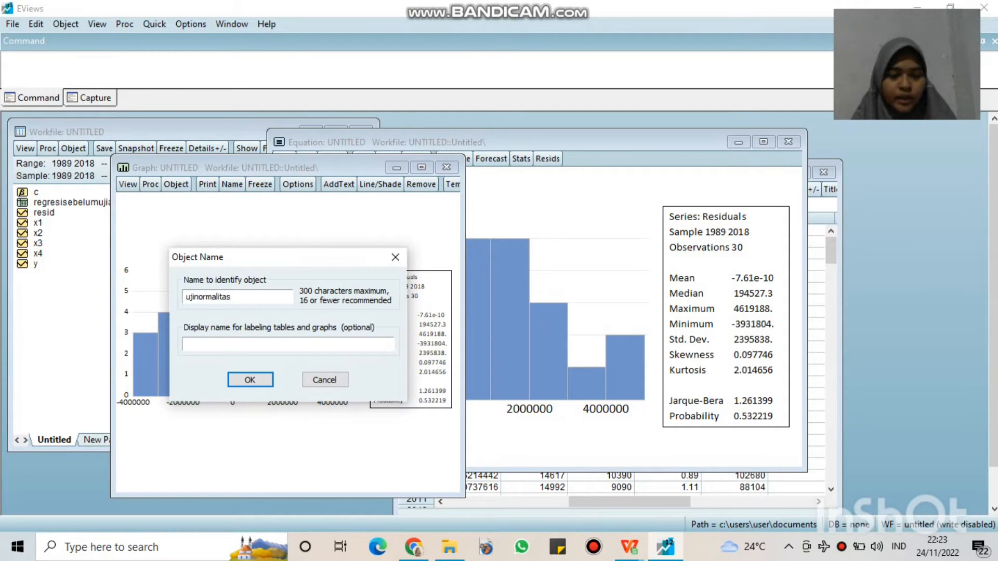
key("Return")
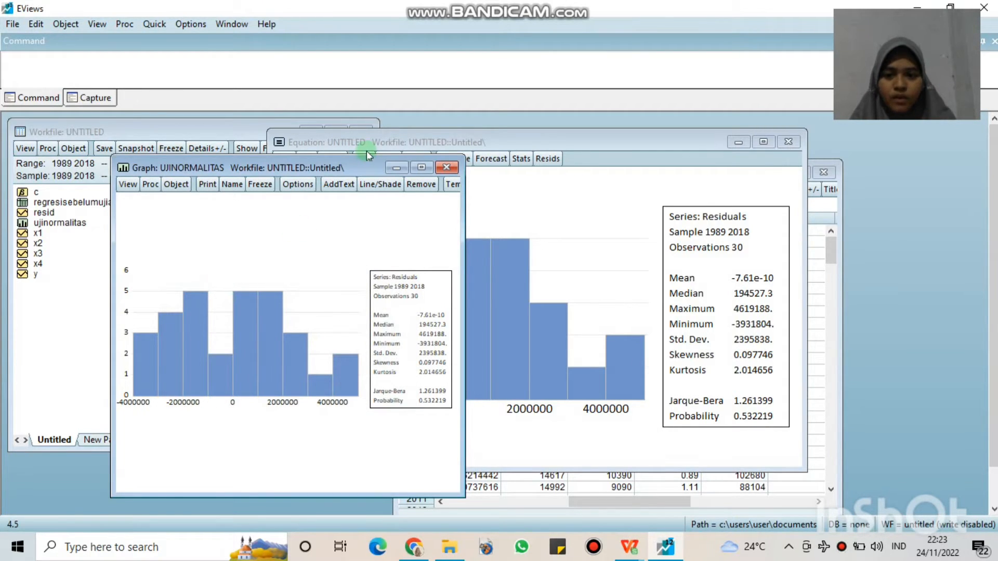
left_click(446, 168)
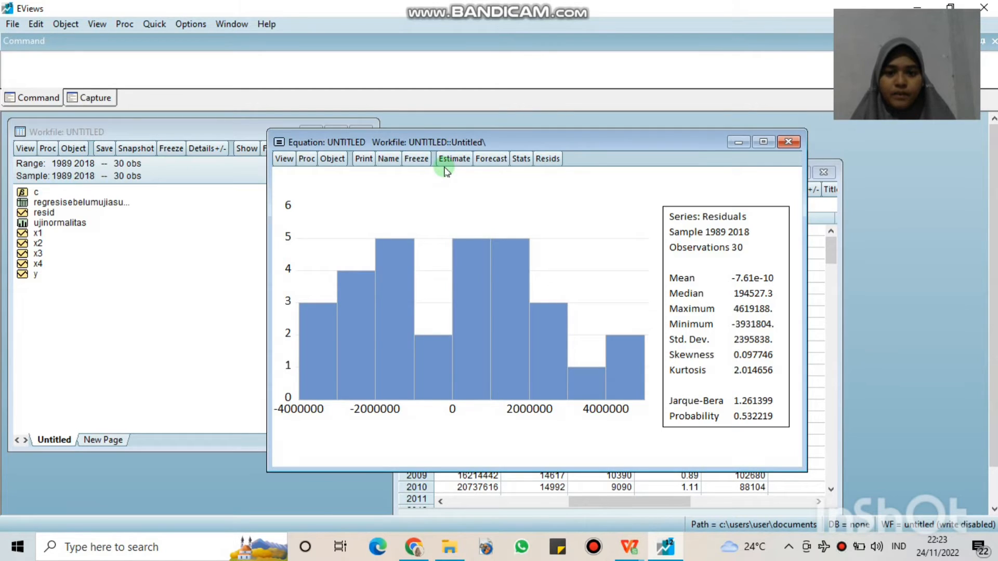
left_click(444, 170)
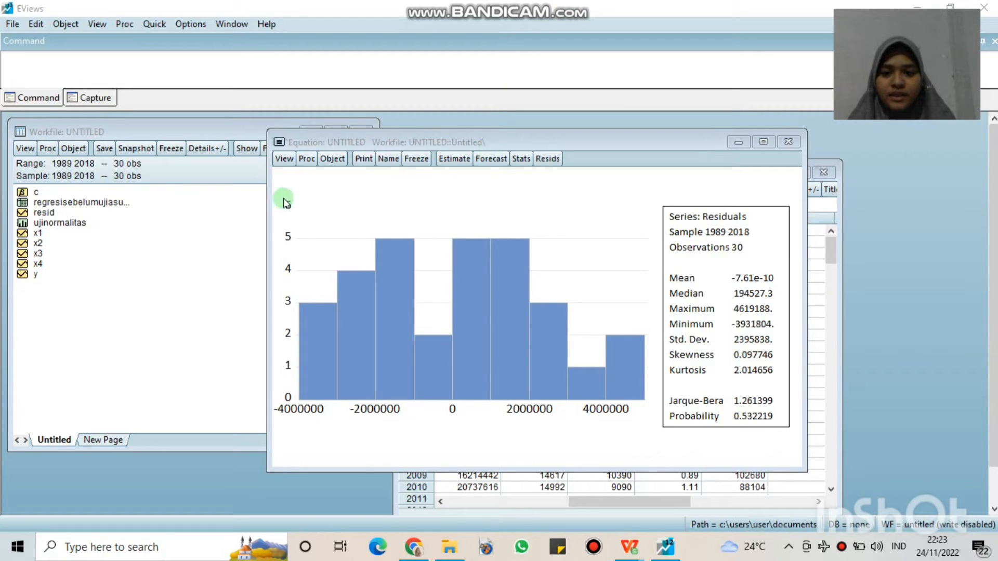
left_click(283, 159)
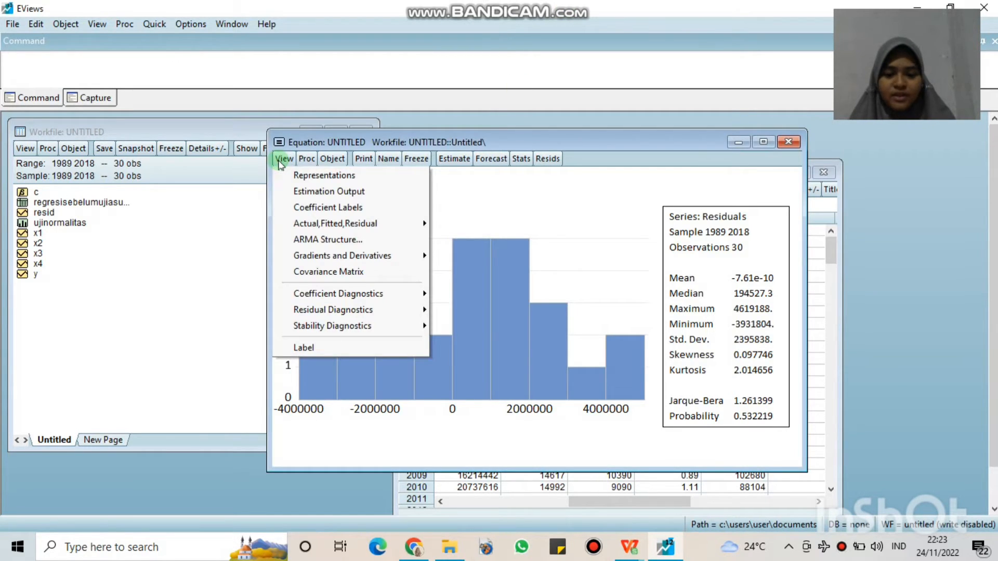
left_click(570, 6)
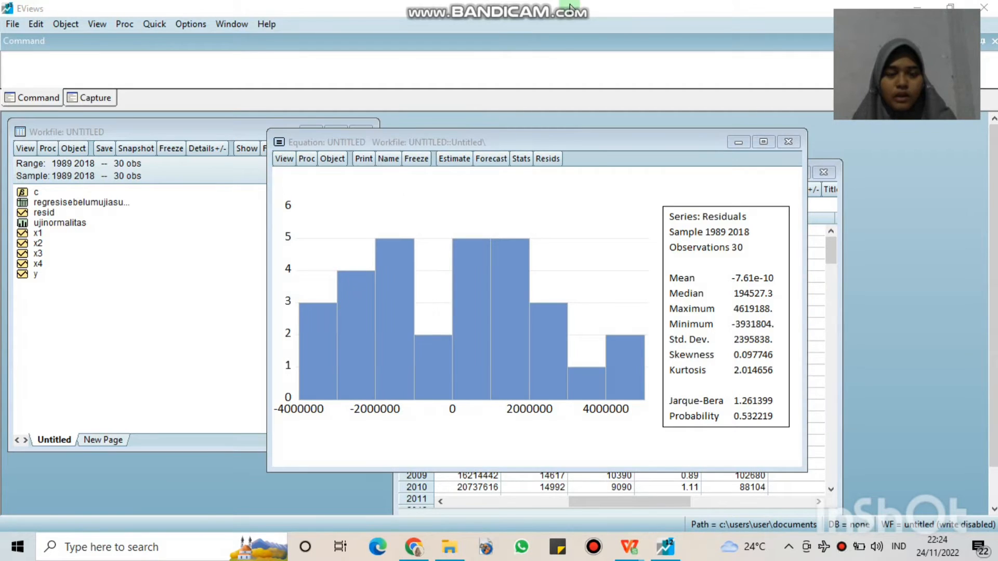
left_click(553, 86)
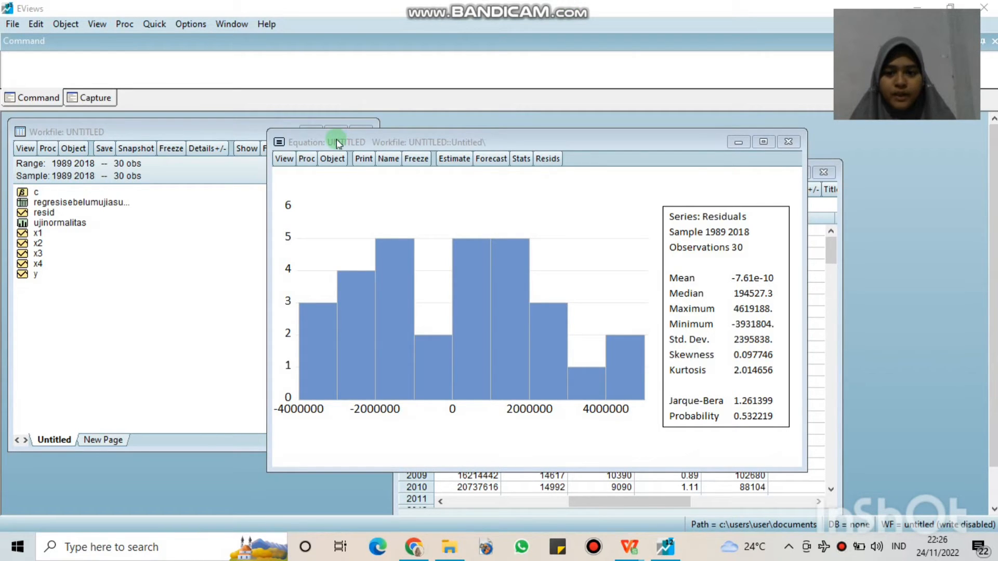
Step: Run the Variance Inflation Factors coefficient diagnostic on the estimated equation
left_click(284, 159)
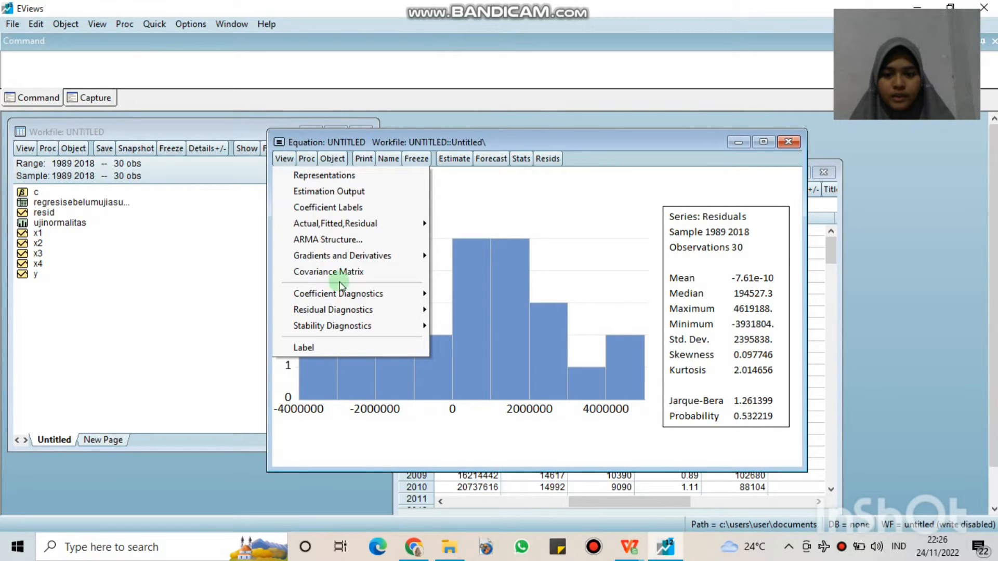
mouse_move(378, 297)
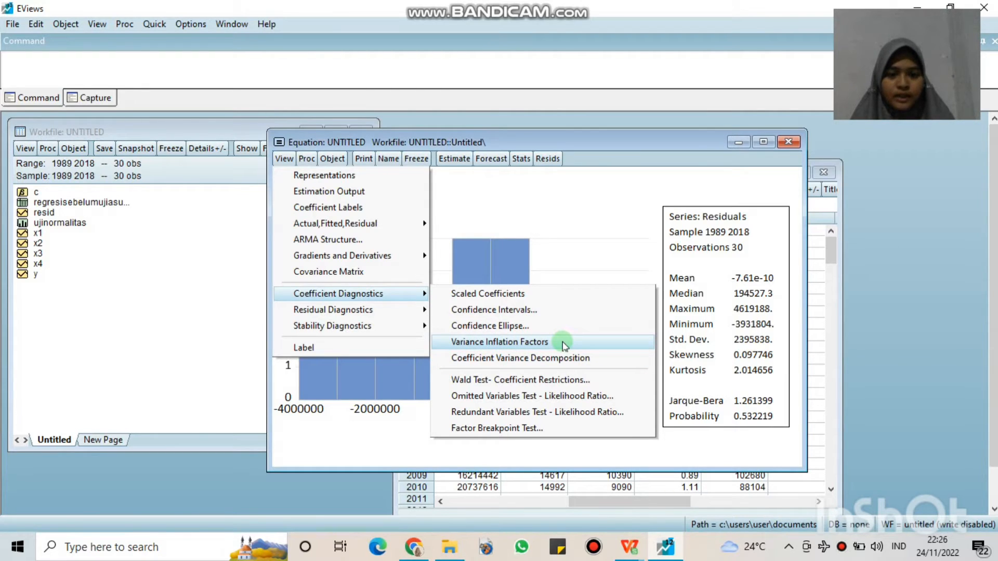
left_click(565, 345)
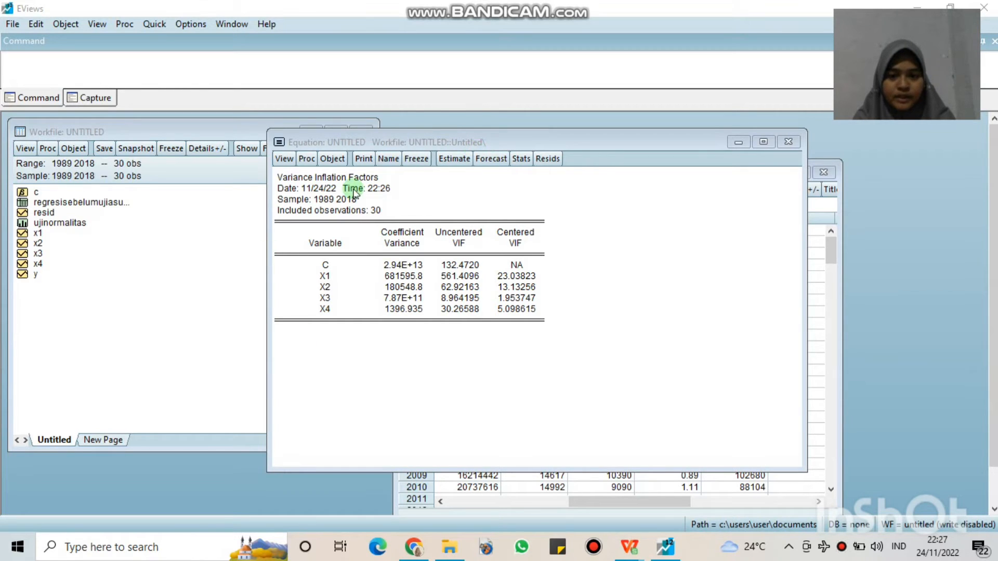
Step: Freeze the Variance Inflation Factors output as a table named ujimultikolinearitas and close the table window
left_click(416, 159)
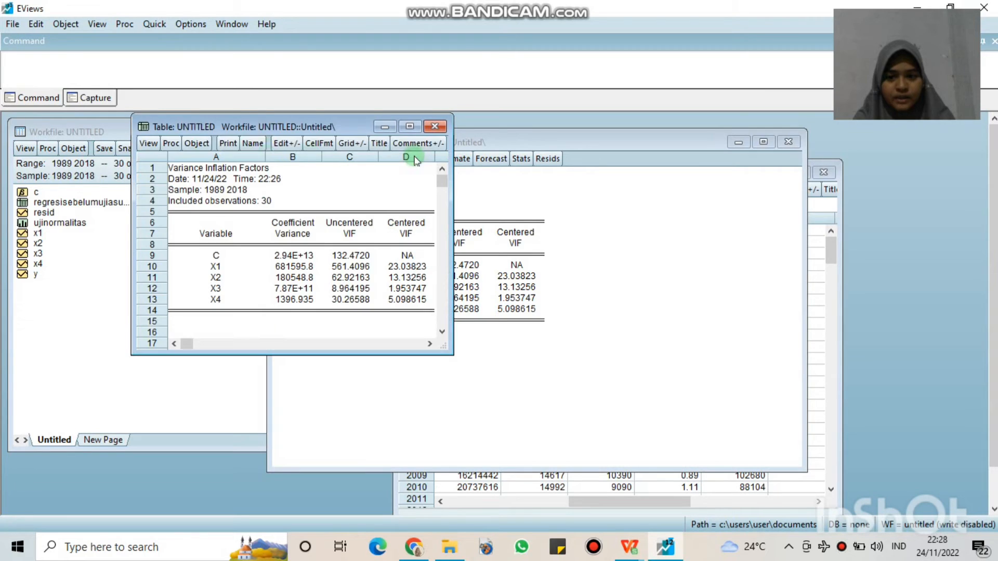
left_click(254, 144)
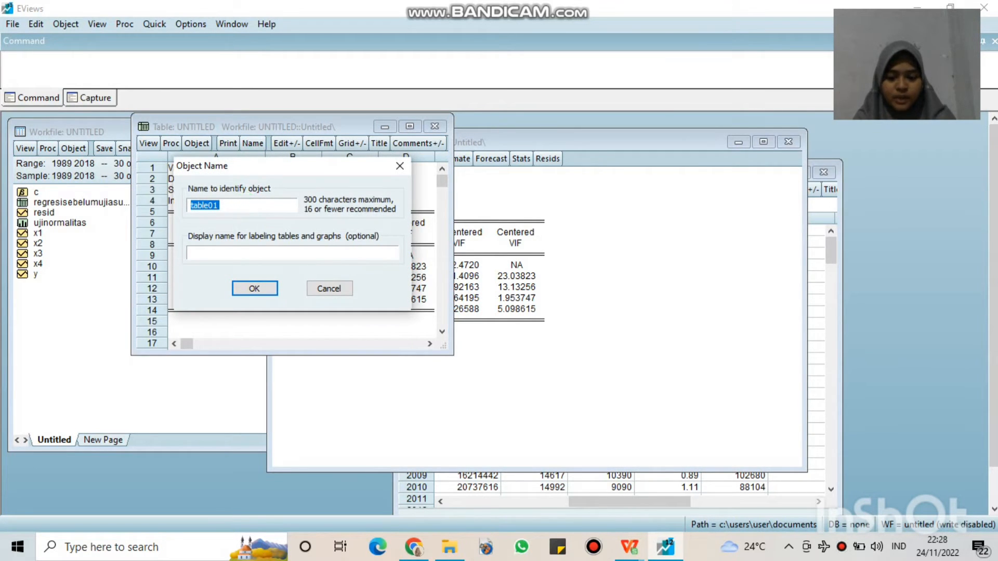
type("ujimu")
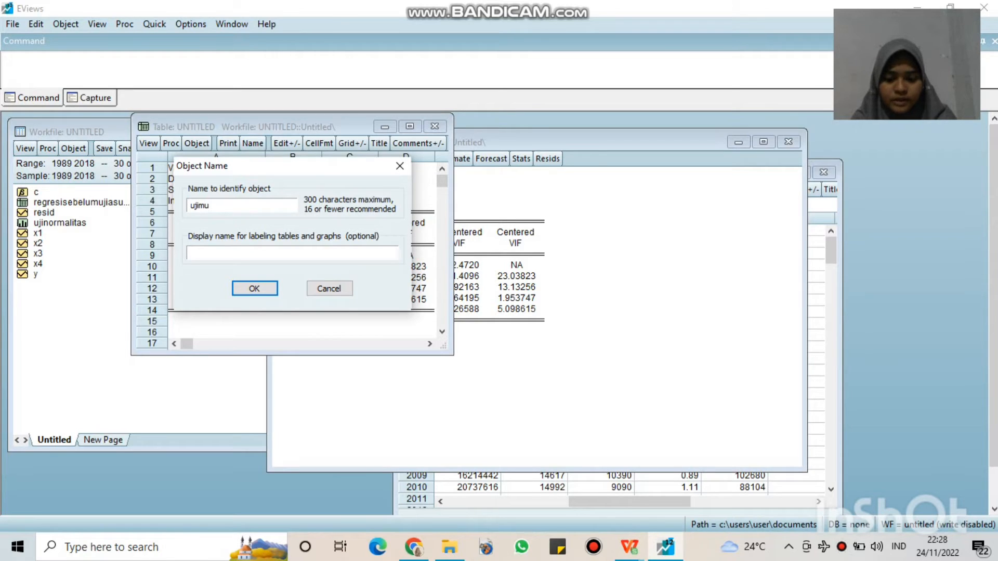
type("ltikoli")
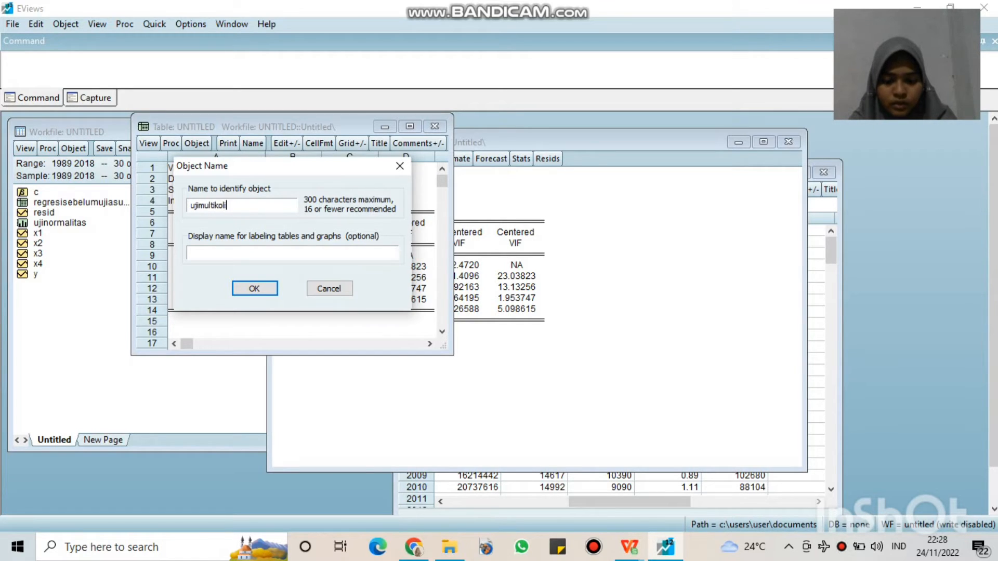
type("nearit")
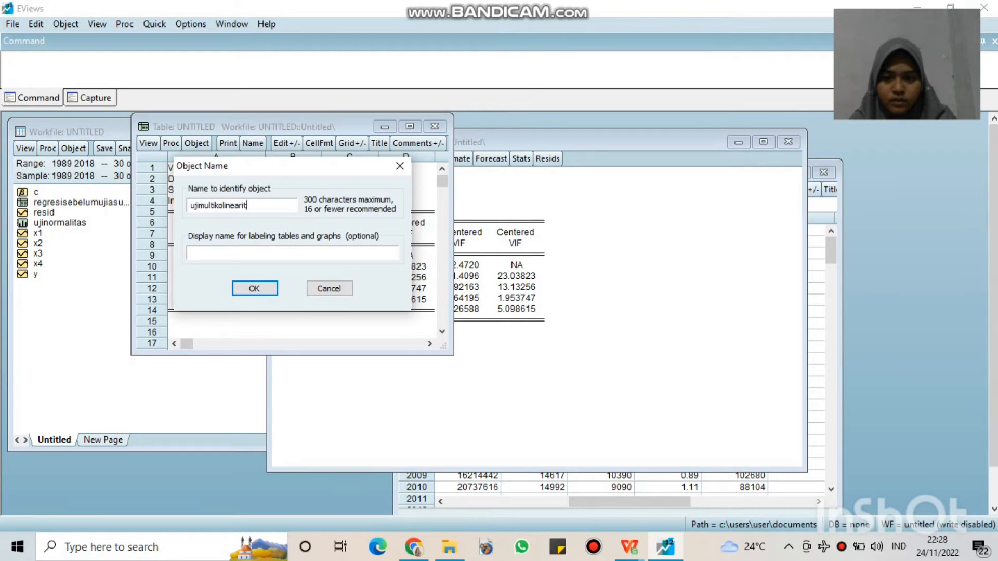
type("as")
key("Return")
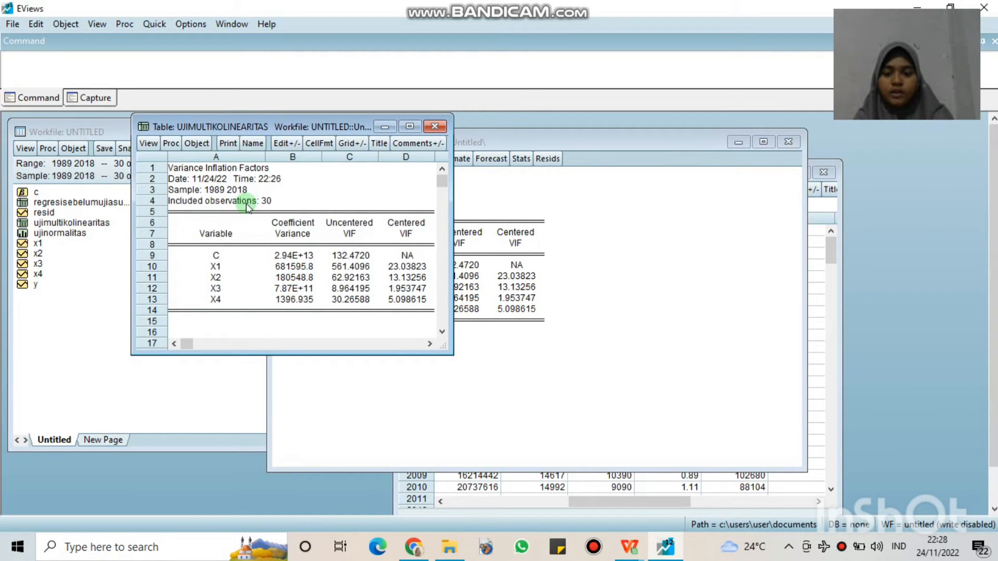
left_click(435, 128)
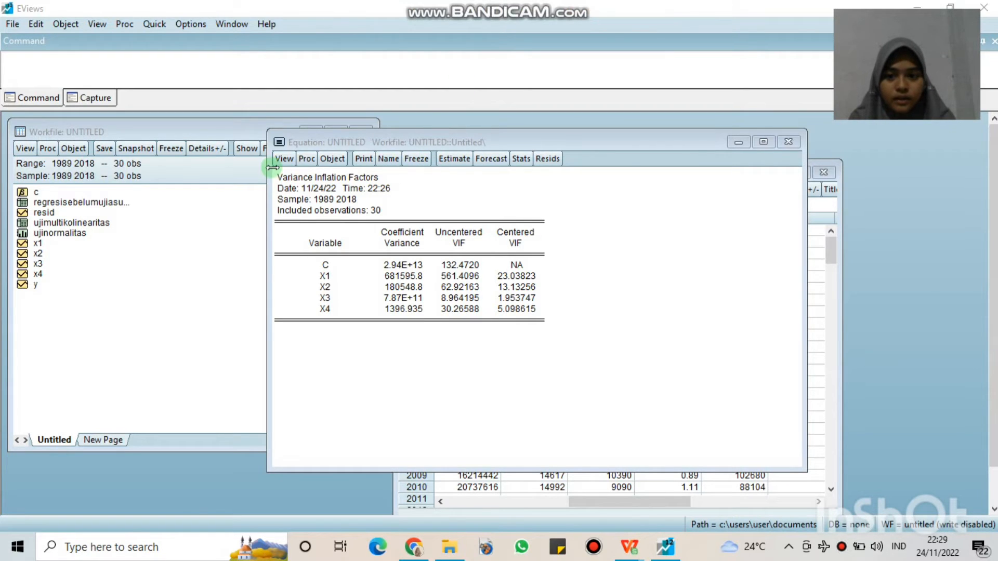
Step: Run the Glejser heteroskedasticity test with regressors c x1 x2 x3 x4, and enlarge and reposition the equation window to fit its output
left_click(290, 160)
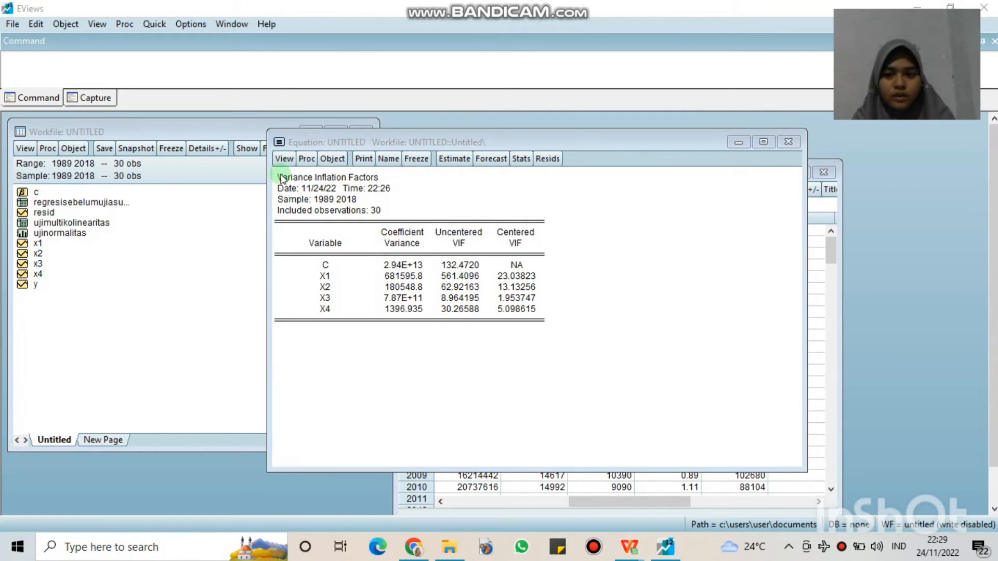
left_click(281, 162)
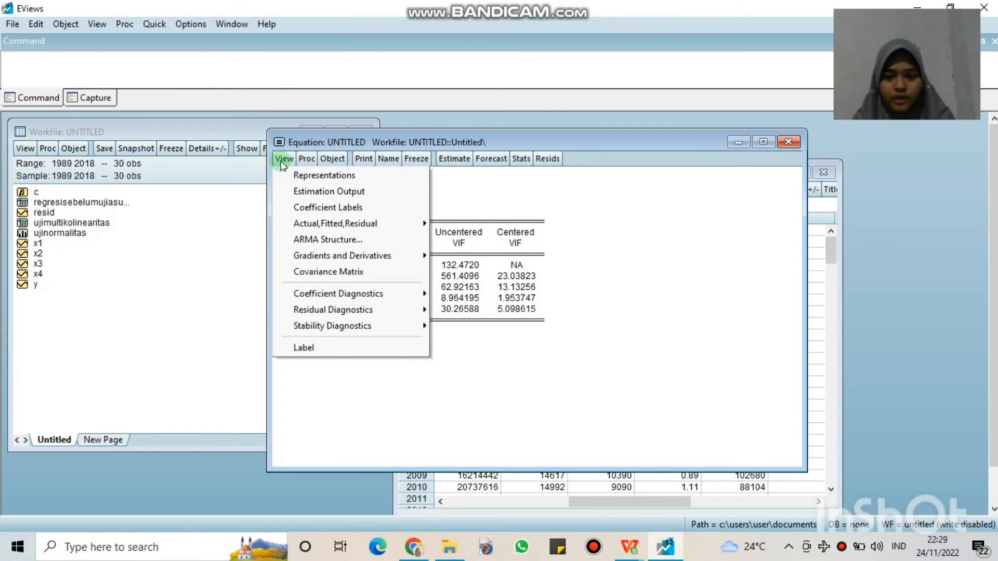
mouse_move(379, 311)
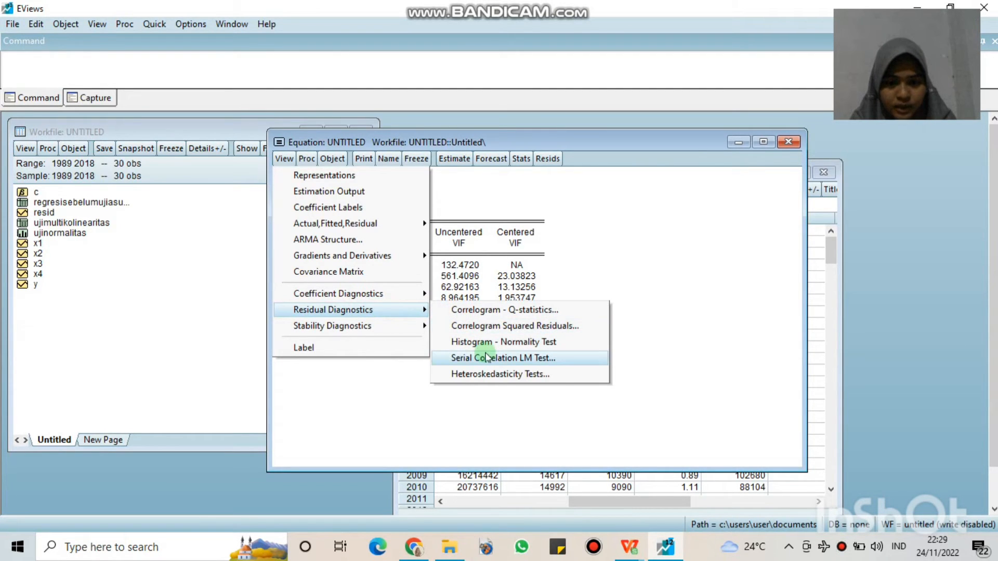
left_click(519, 374)
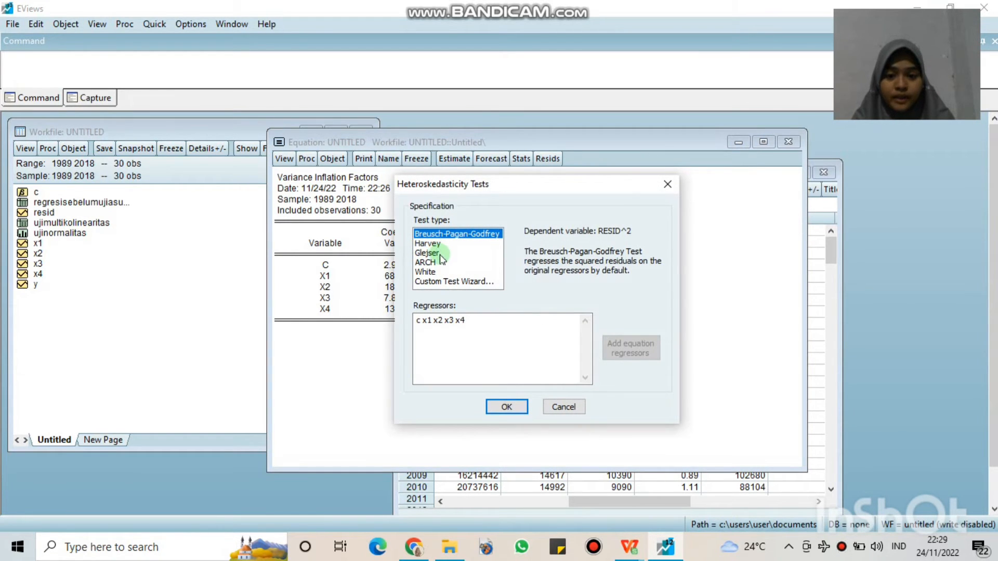
left_click(434, 255)
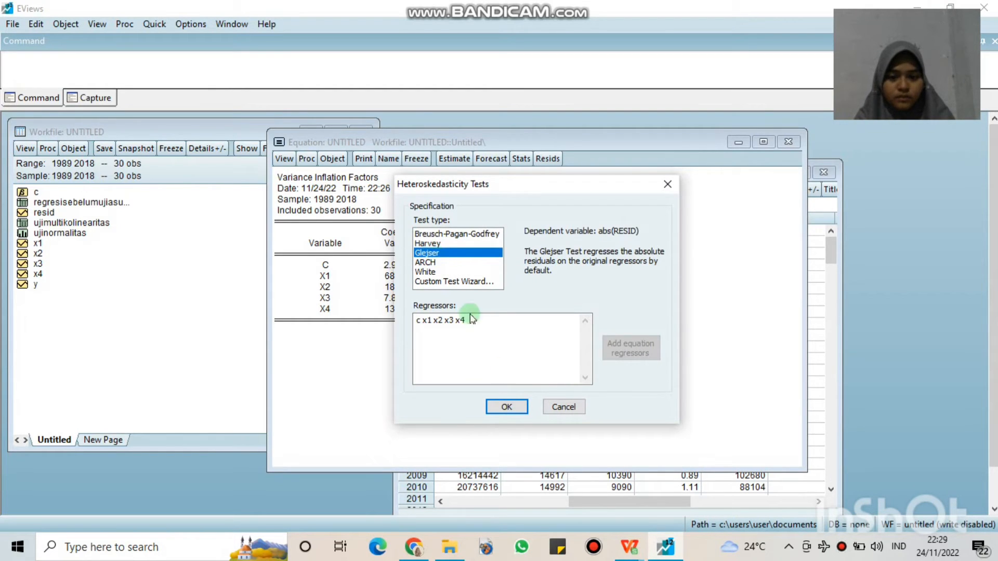
left_click(499, 407)
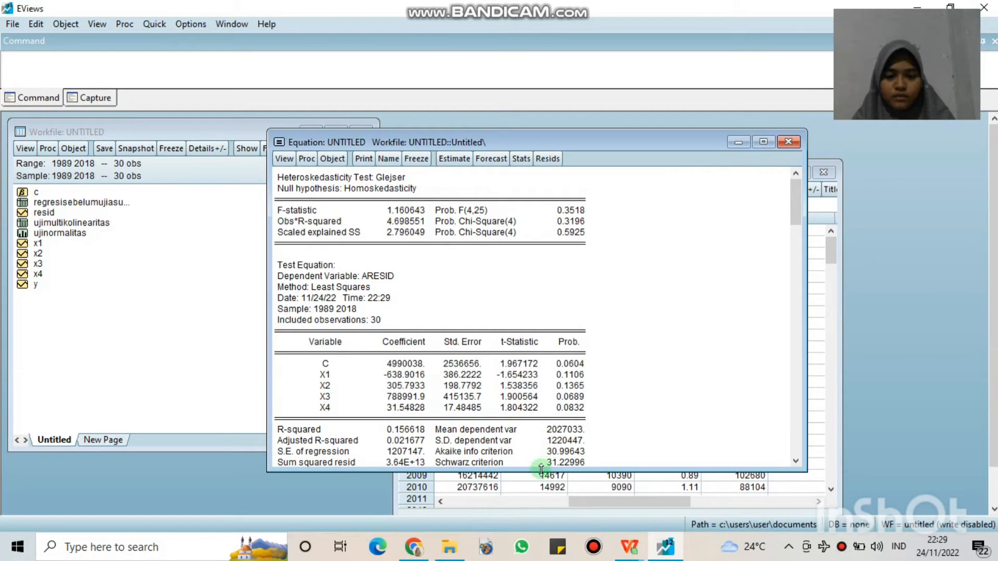
left_click_drag(540, 472, 537, 515)
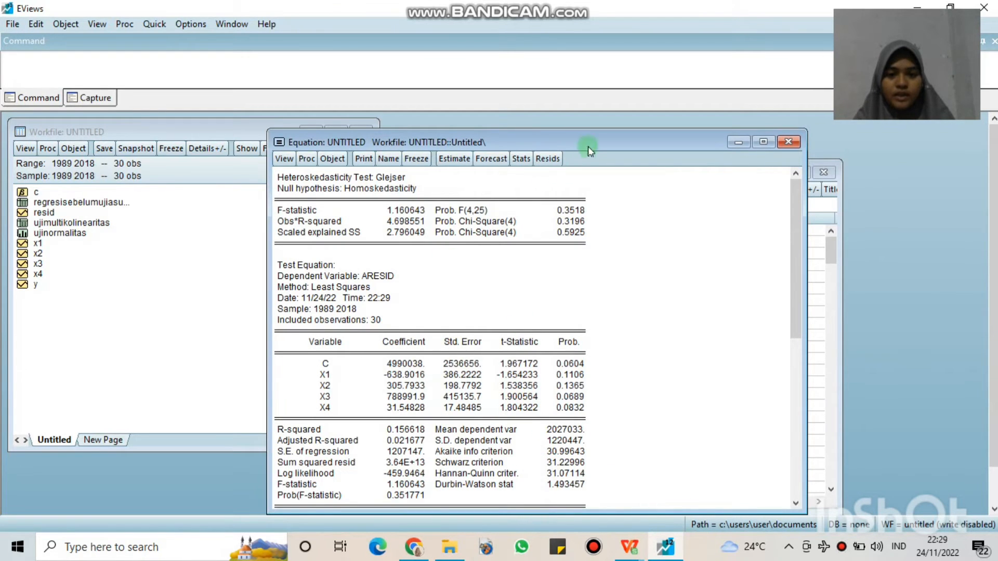
left_click_drag(585, 143, 538, 139)
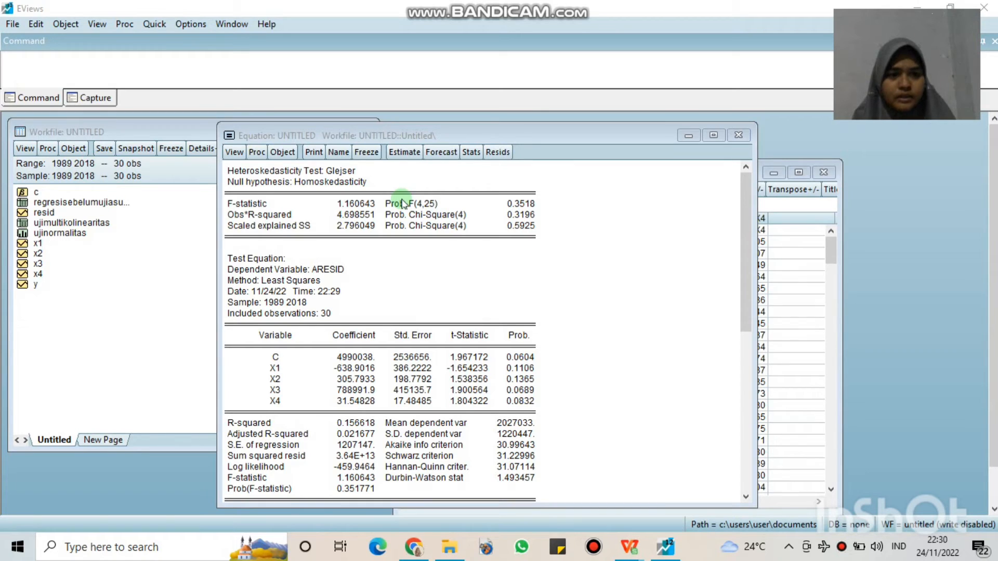
Step: Freeze the Glejser test output as a table named ujiheteroskedastisitas and close the table window
left_click(367, 152)
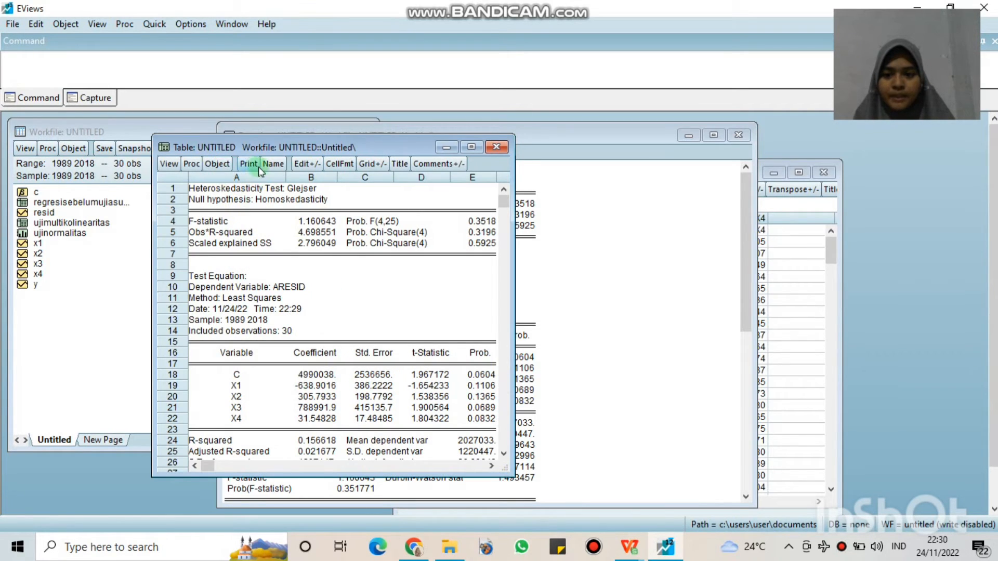
left_click(268, 164)
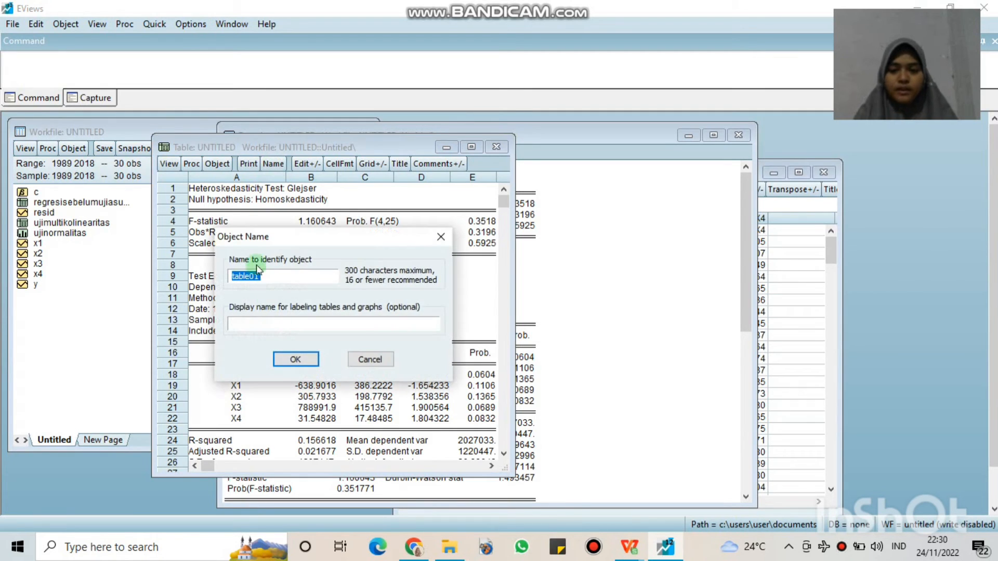
type("uji")
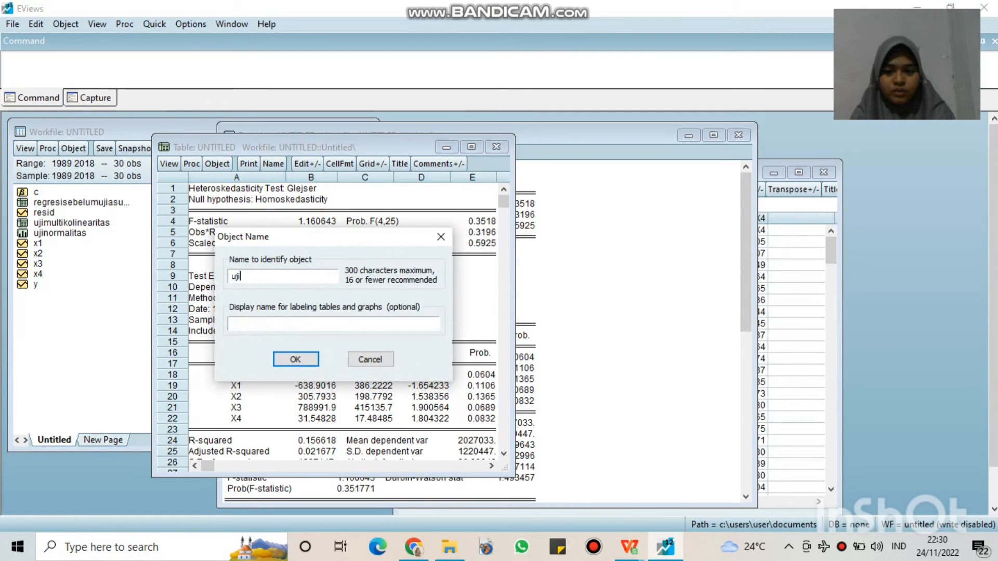
type("he")
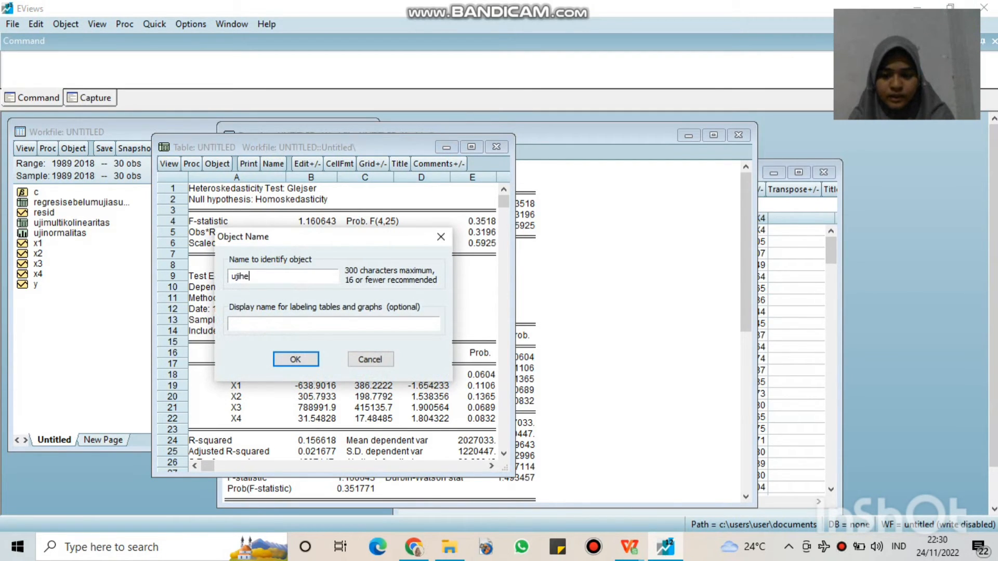
type("teros")
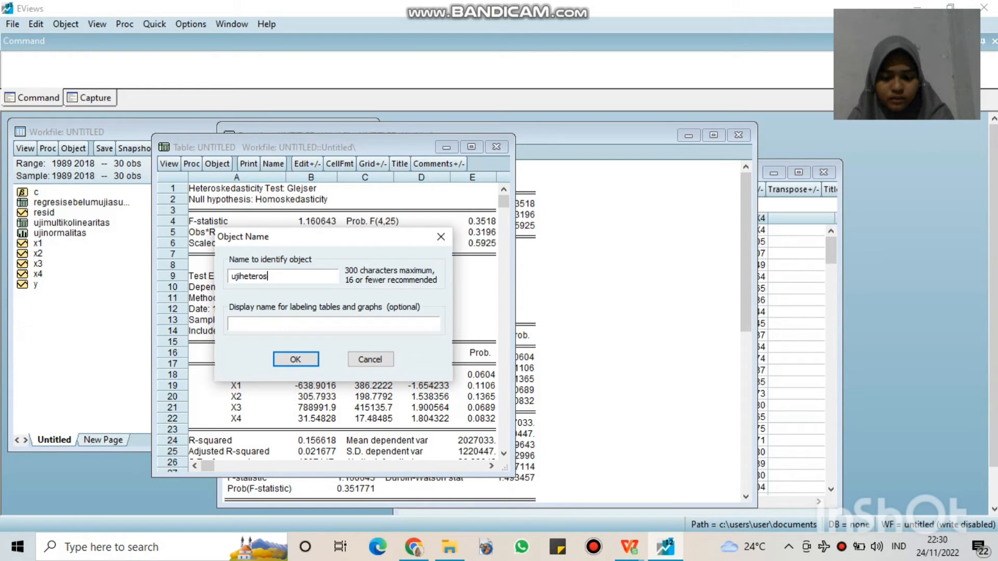
type("kedastisitas")
key("Return")
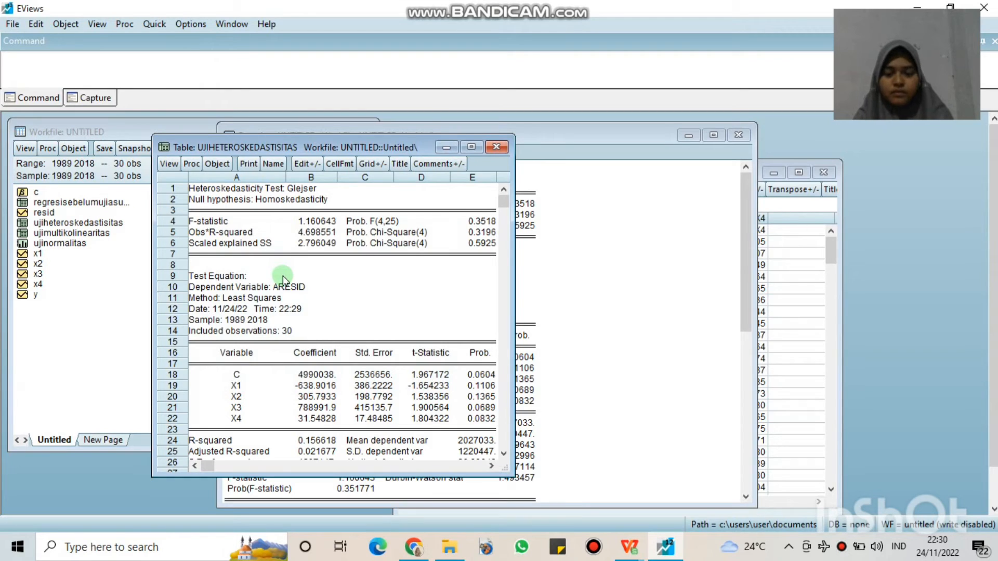
left_click(496, 147)
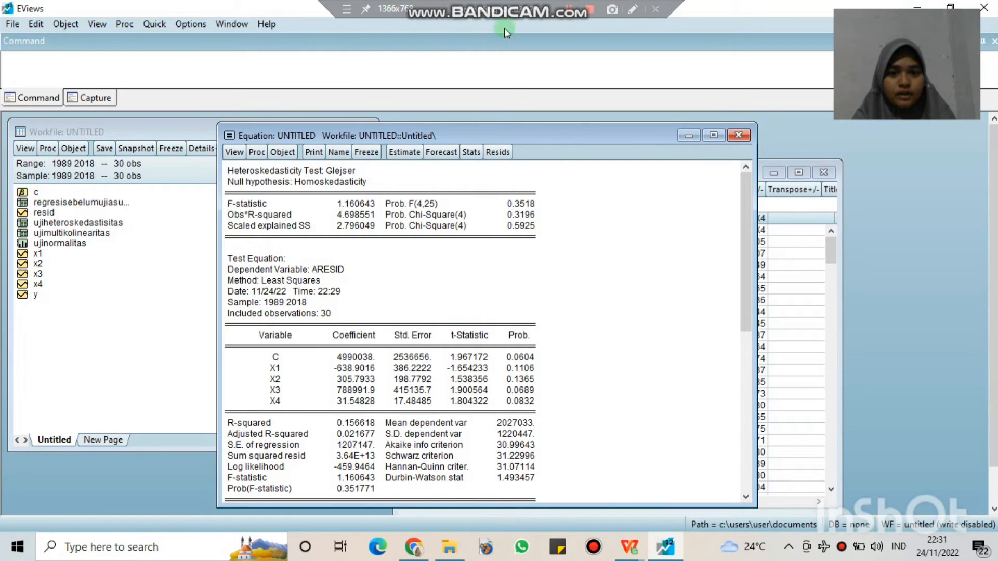
mouse_move(477, 4)
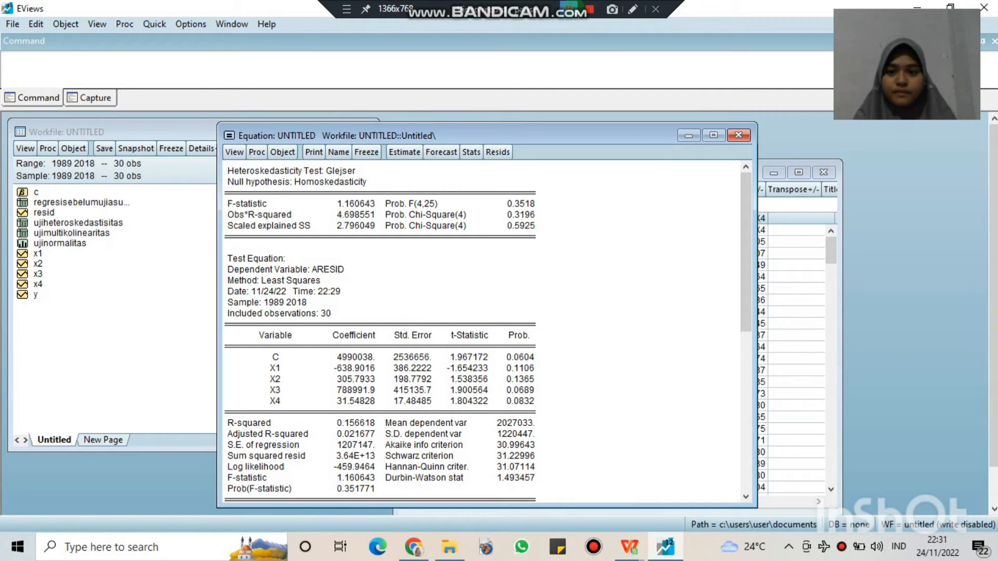
left_click(570, 9)
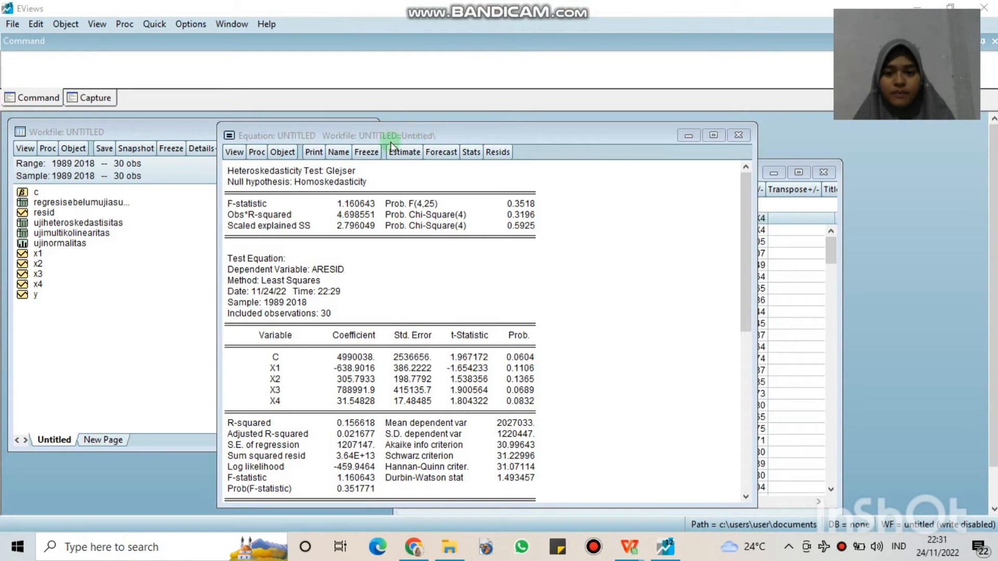
left_click(233, 152)
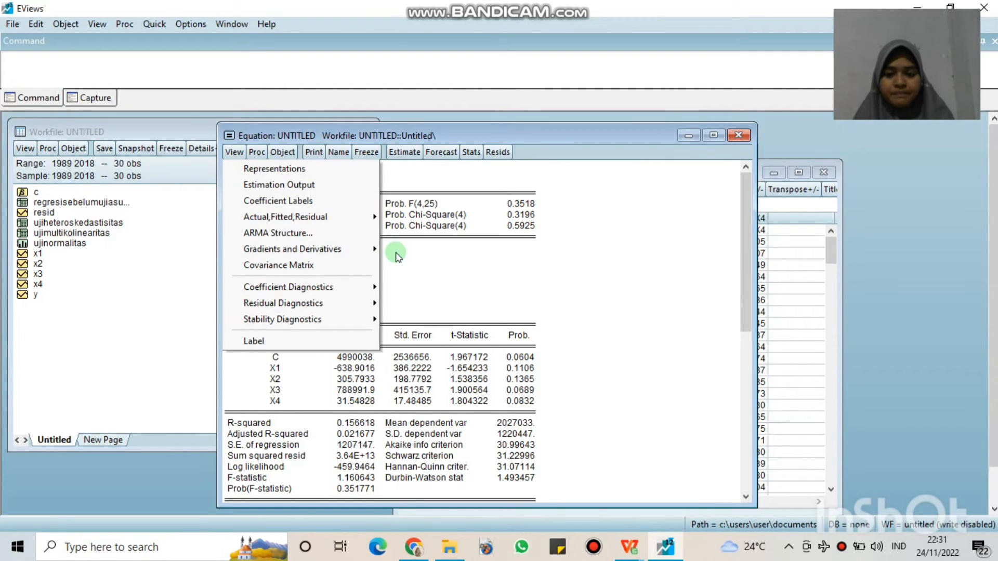
mouse_move(355, 293)
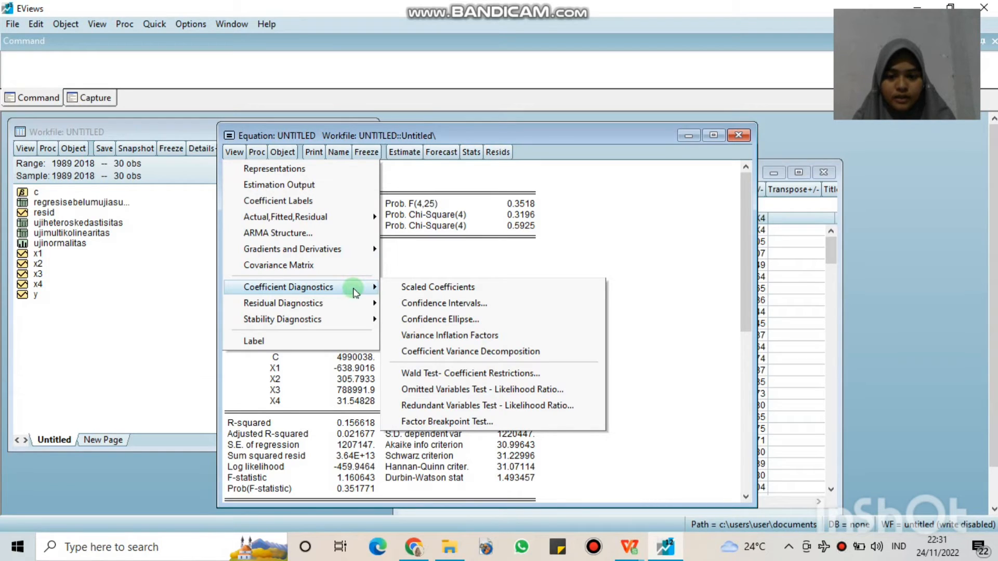
left_click(467, 60)
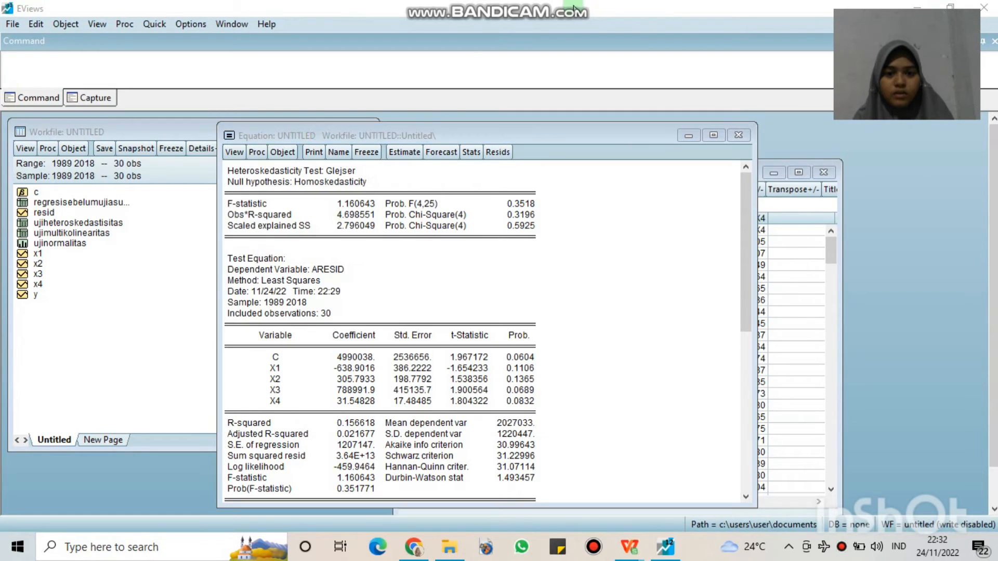
Step: Run the Serial Correlation LM Test on the equation's residuals with 2 lags included
left_click(235, 152)
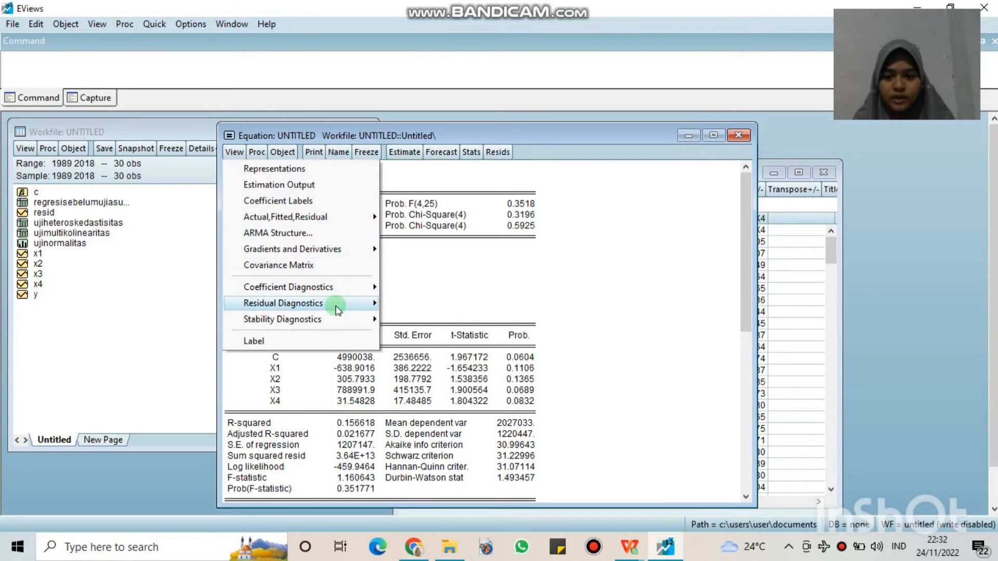
mouse_move(336, 309)
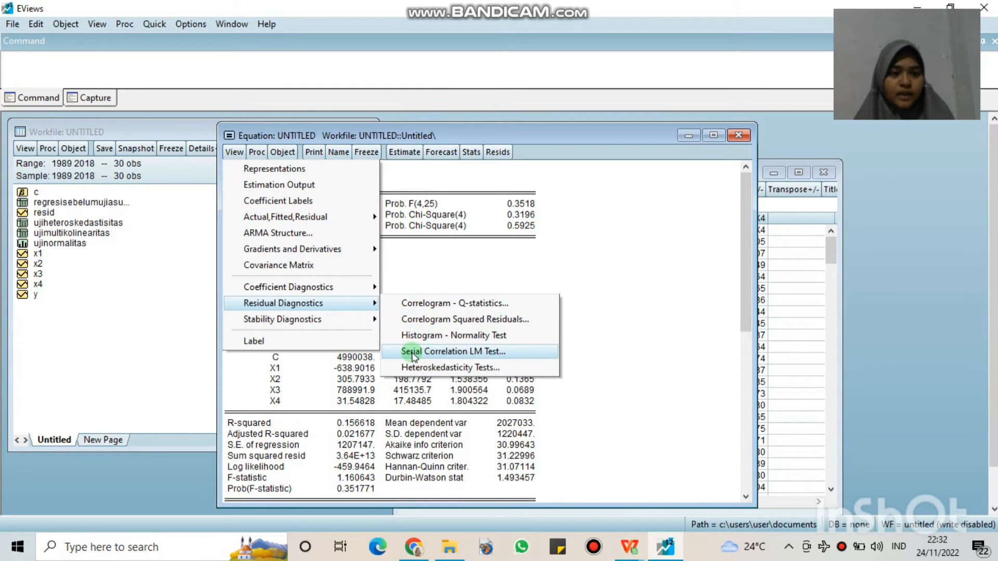
left_click(413, 352)
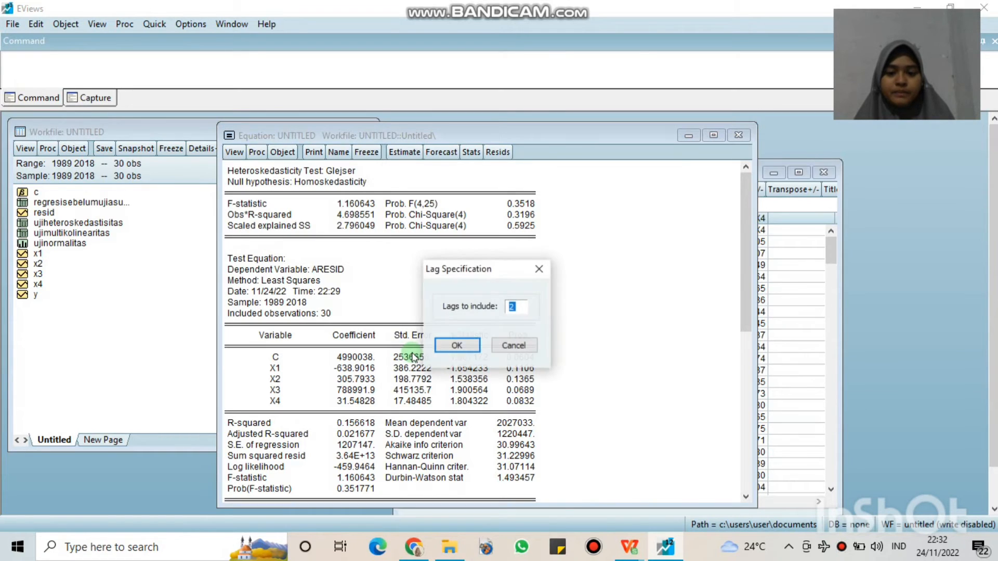
left_click(470, 347)
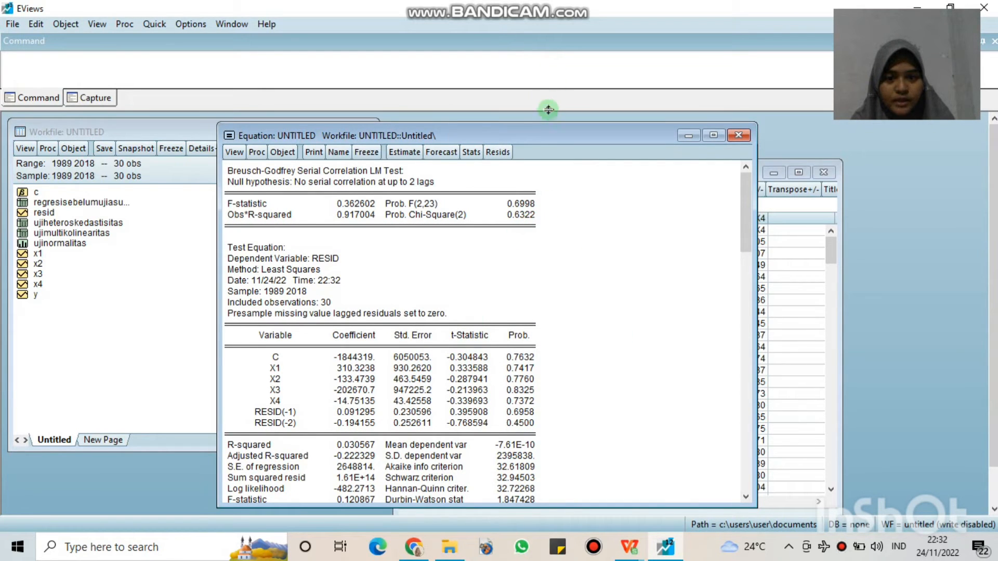
Step: Shrink the command area and heighten the equation window to fit the whole Breusch-Godfrey test output
left_click_drag(548, 110, 543, 66)
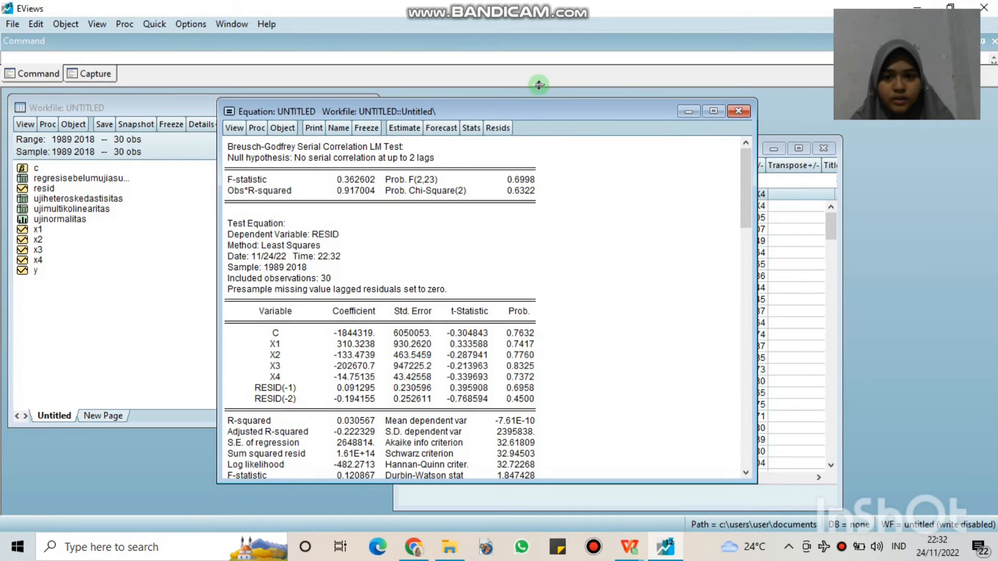
left_click_drag(538, 102, 537, 92)
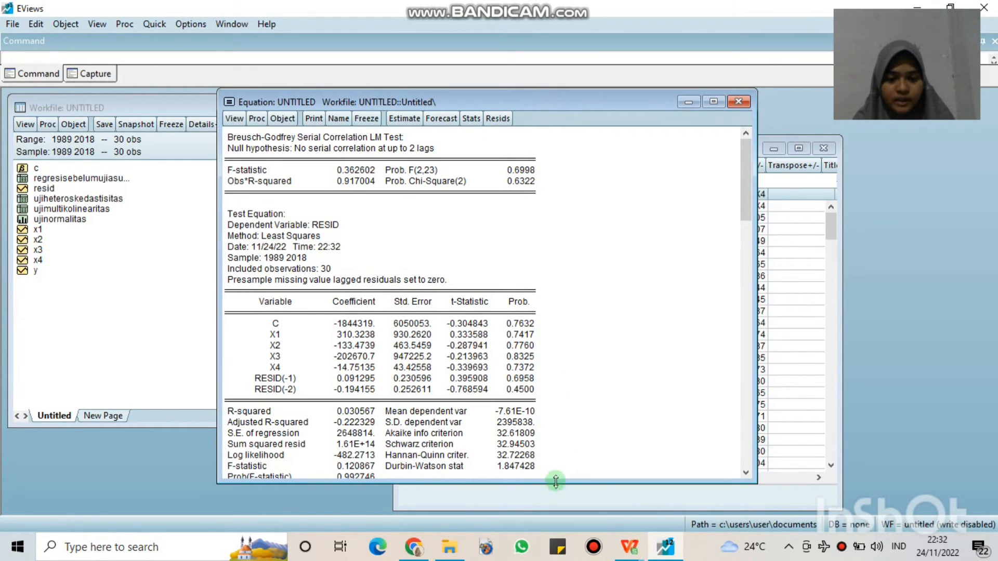
left_click_drag(557, 479, 553, 503)
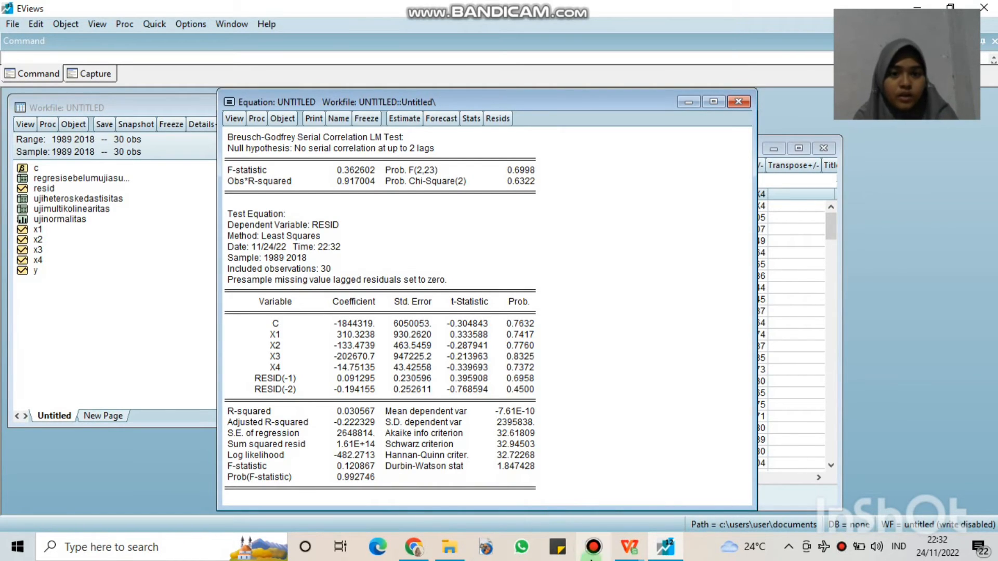
mouse_move(539, 4)
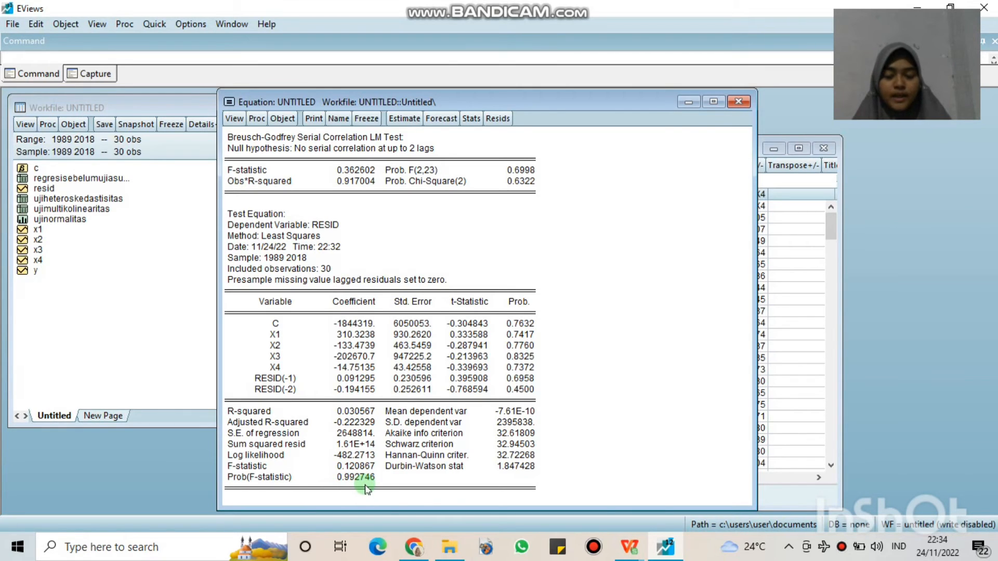
Step: Freeze the Breusch-Godfrey test output as a table named ujiautokorelasi and close the table window
mouse_move(474, 4)
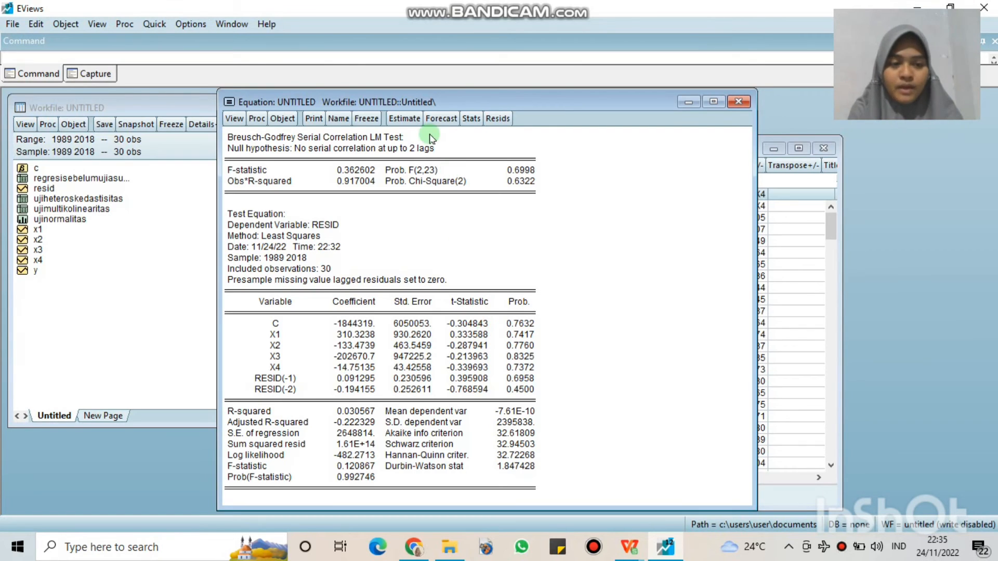
left_click(367, 119)
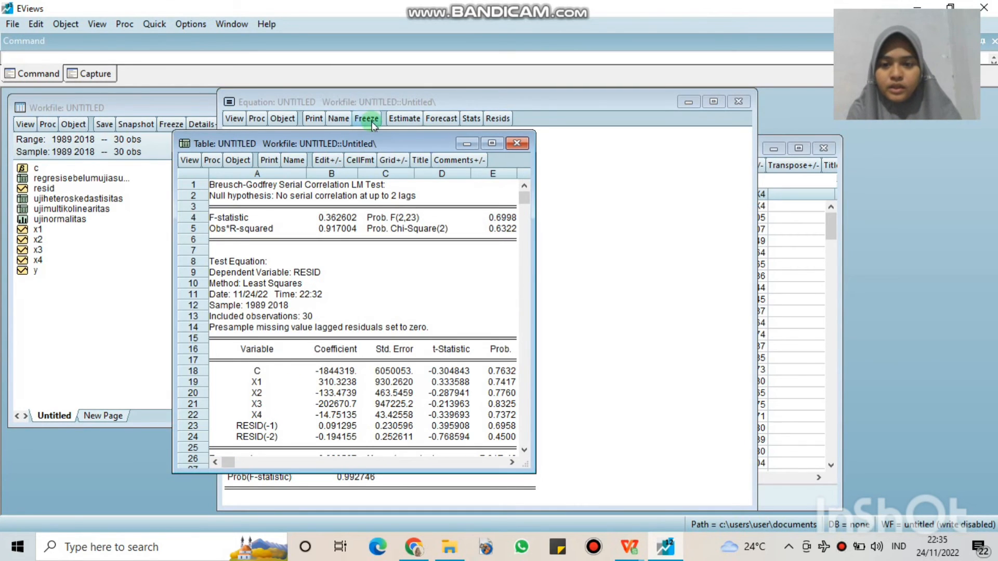
left_click(294, 161)
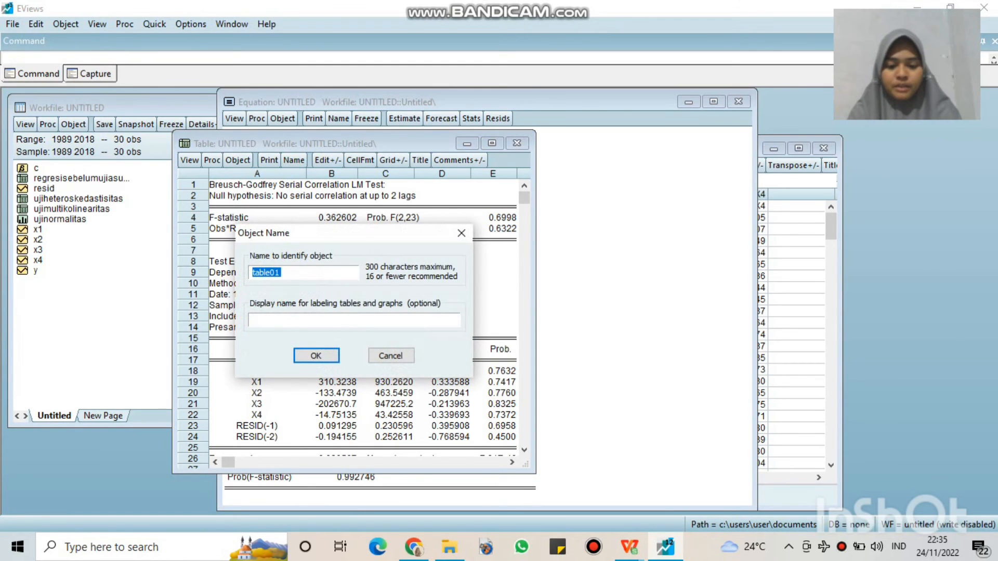
type("ujiauto")
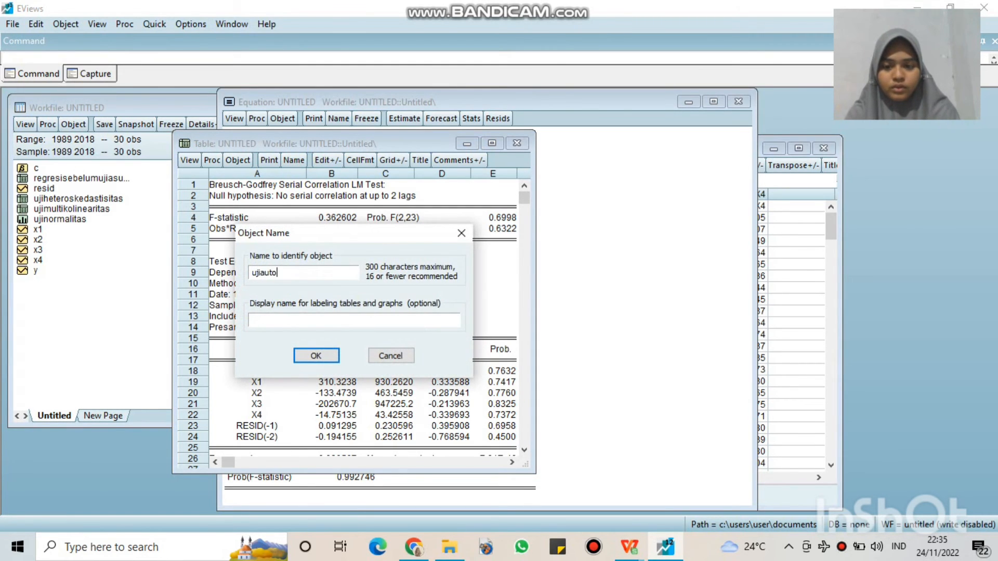
type("korelasi")
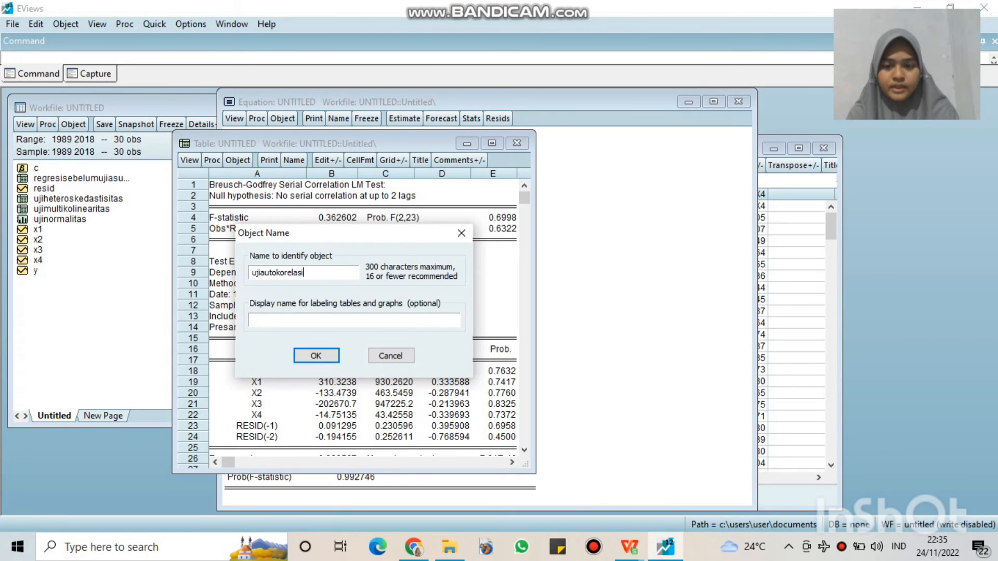
left_click(306, 357)
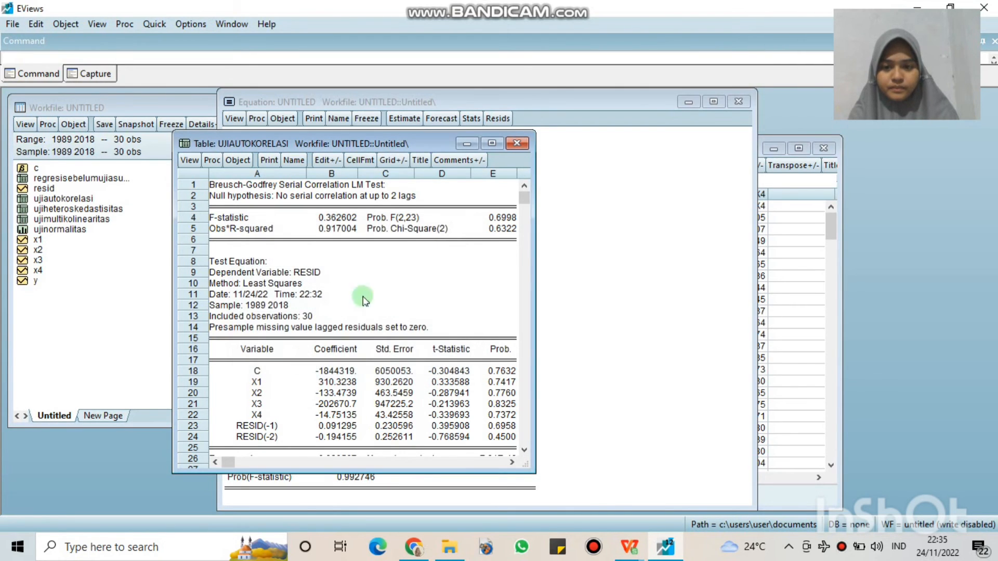
left_click(516, 147)
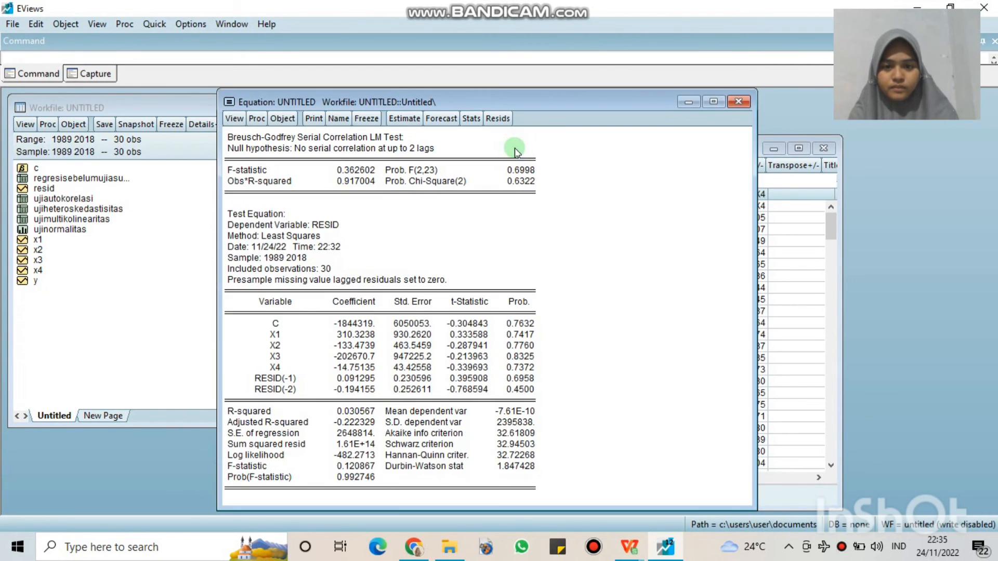
left_click_drag(756, 92, 757, 92)
left_click(741, 110)
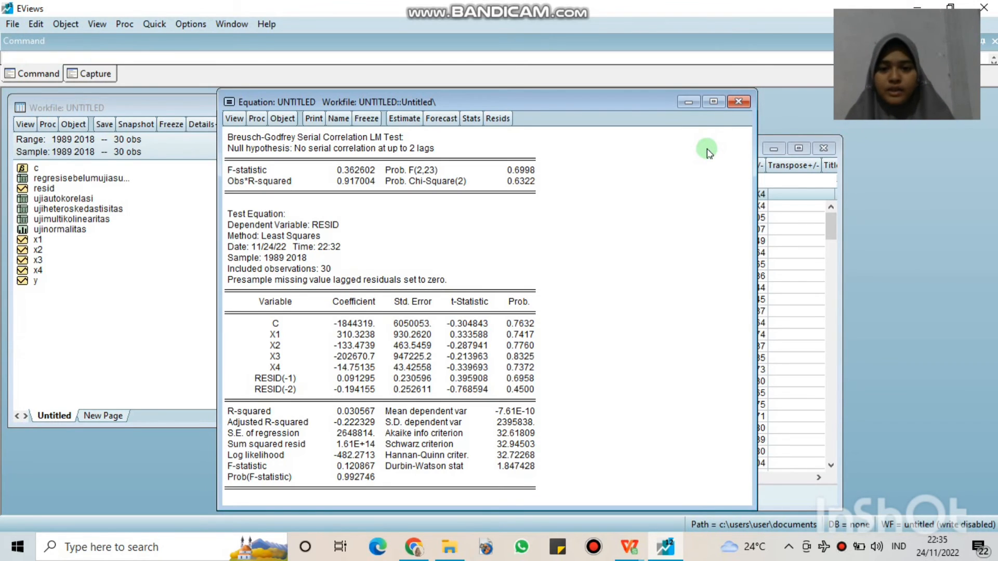
mouse_move(643, 15)
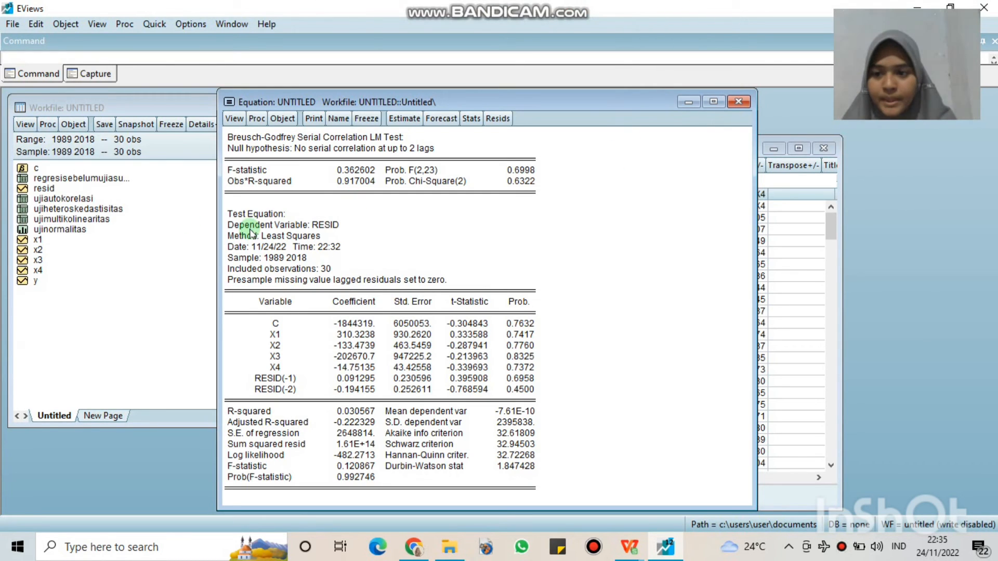
Step: Open the saved table regresisebelumujiasumsiklasik, reposition and widen its window, and review the regression coefficients and summary statistics
left_click(85, 180)
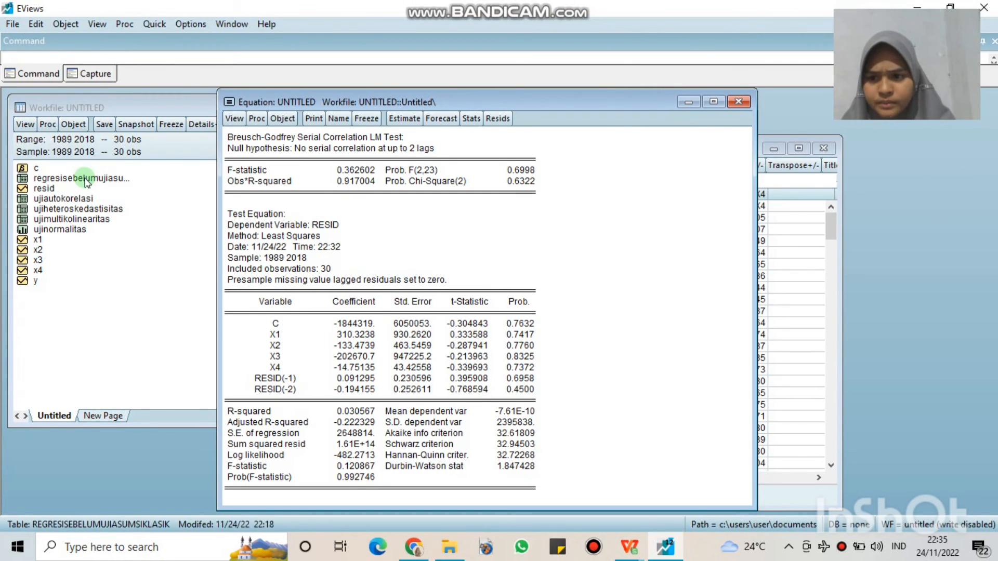
double_click(86, 179)
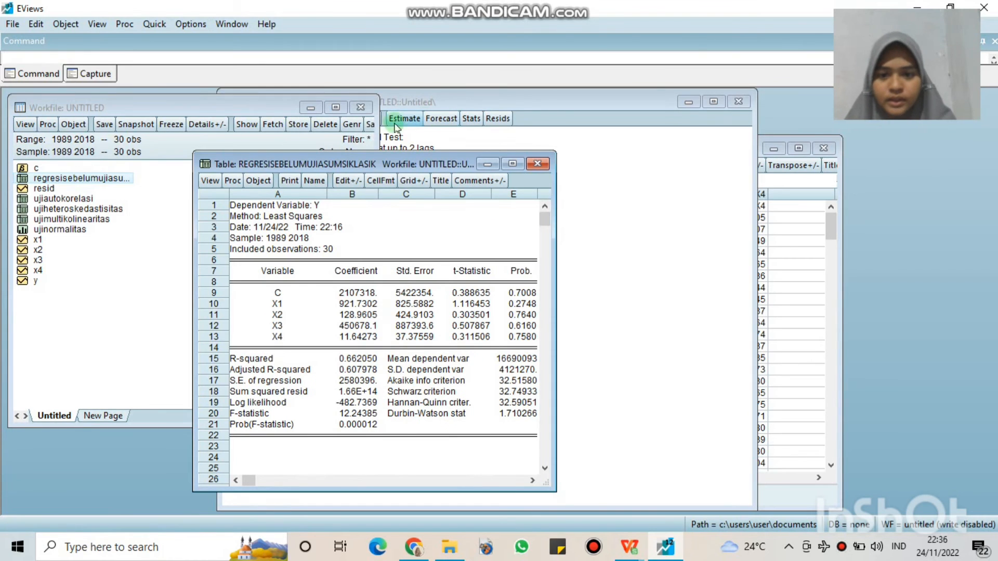
left_click_drag(383, 165, 494, 95)
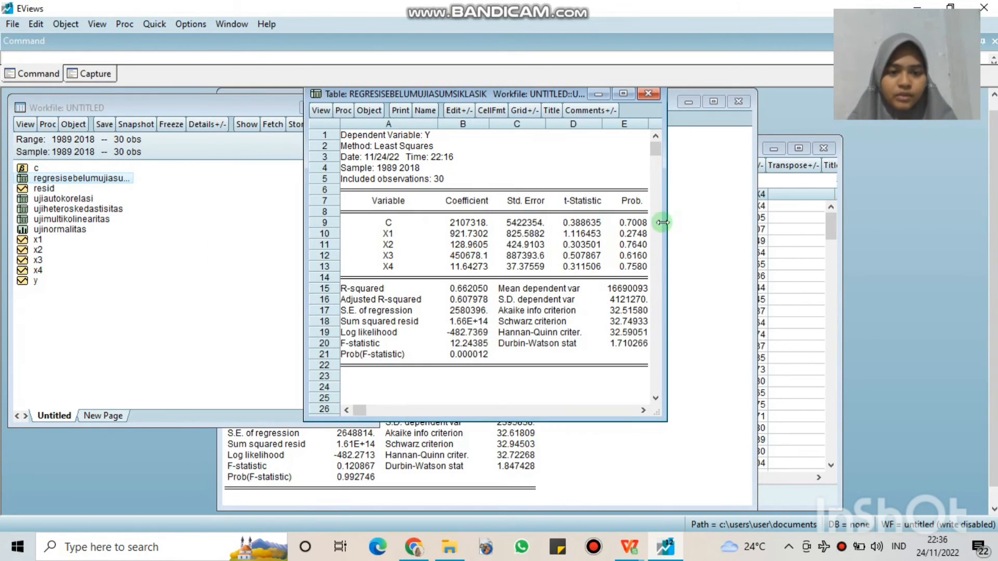
left_click_drag(667, 219, 706, 216)
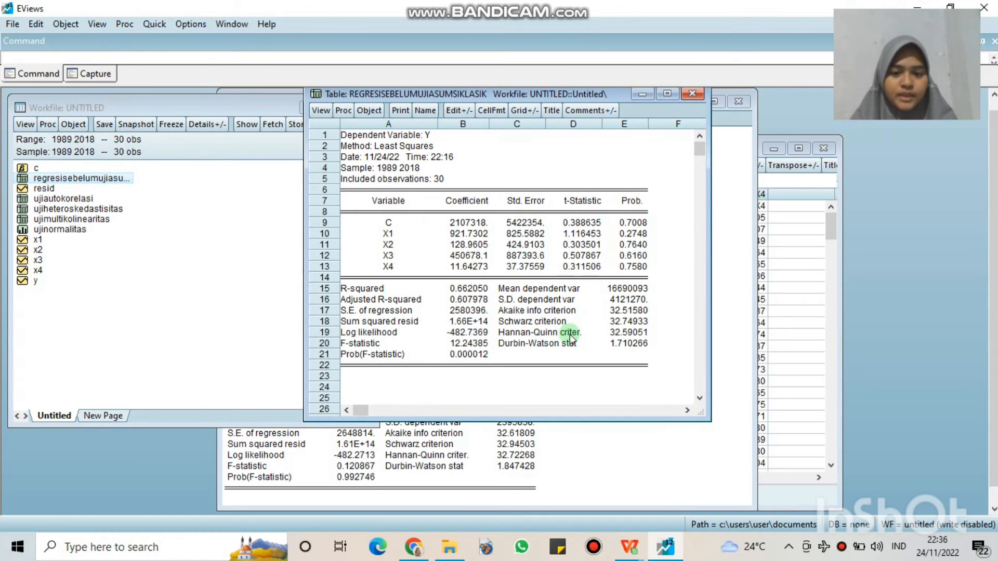
left_click(357, 414)
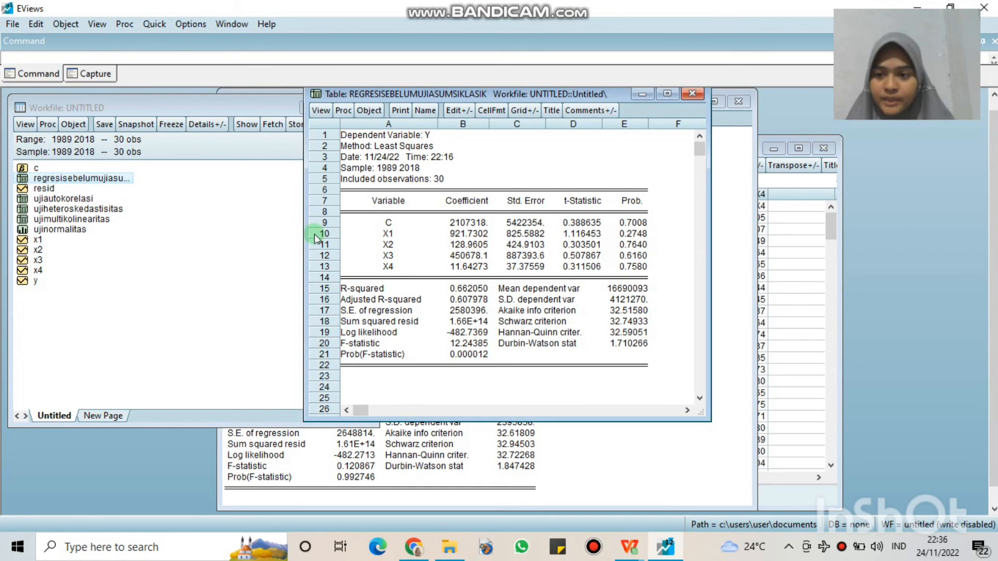
Step: Open the saved graph ujinormalitas and move and enlarge its window to review the residual histogram and Jarque-Bera statistics
double_click(69, 234)
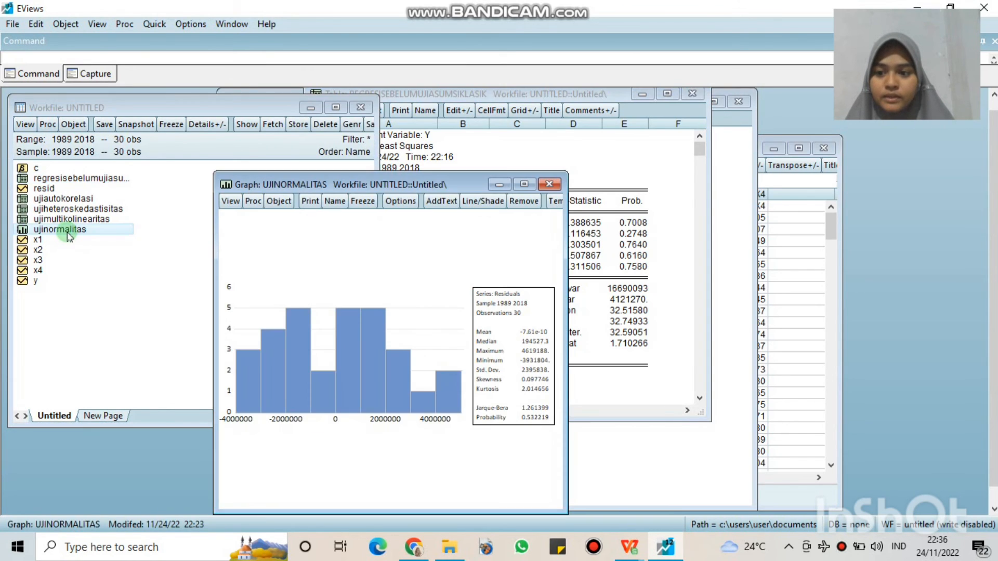
left_click_drag(451, 183, 398, 112)
left_click_drag(519, 231, 747, 243)
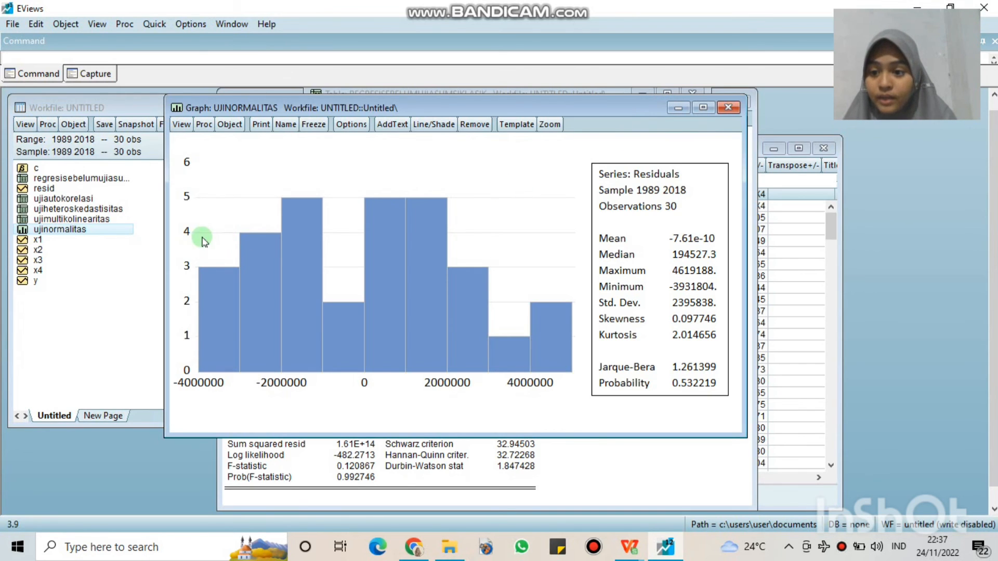
Step: Open the saved table ujimultikolinearitas, enlarge its window to review the variance inflation factors, and close it
double_click(86, 220)
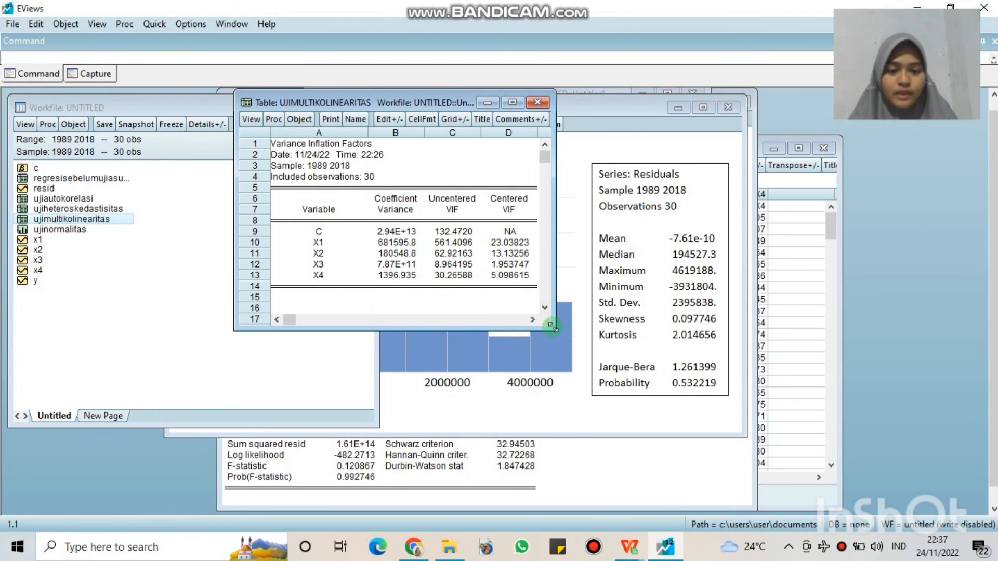
left_click_drag(546, 324, 771, 499)
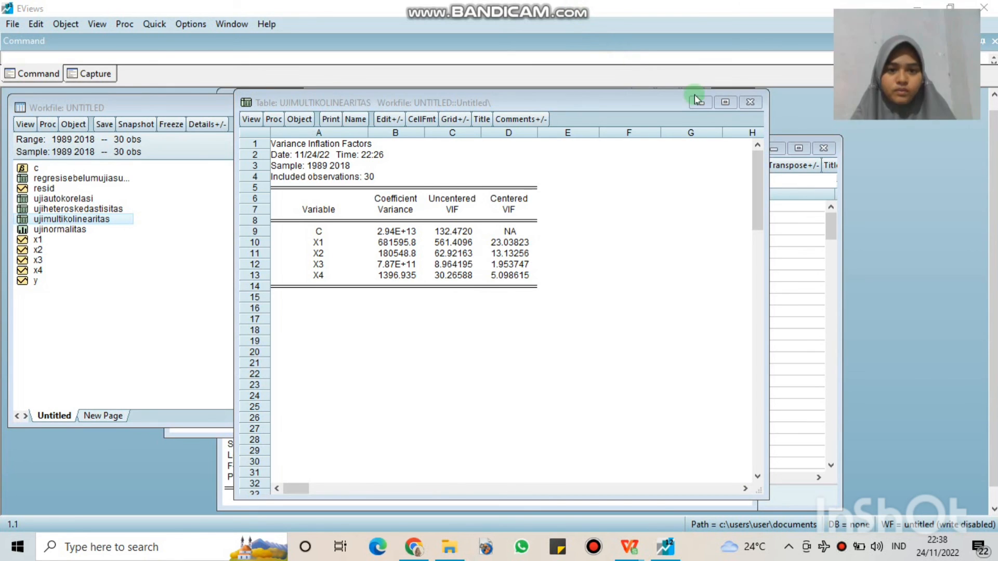
left_click(749, 101)
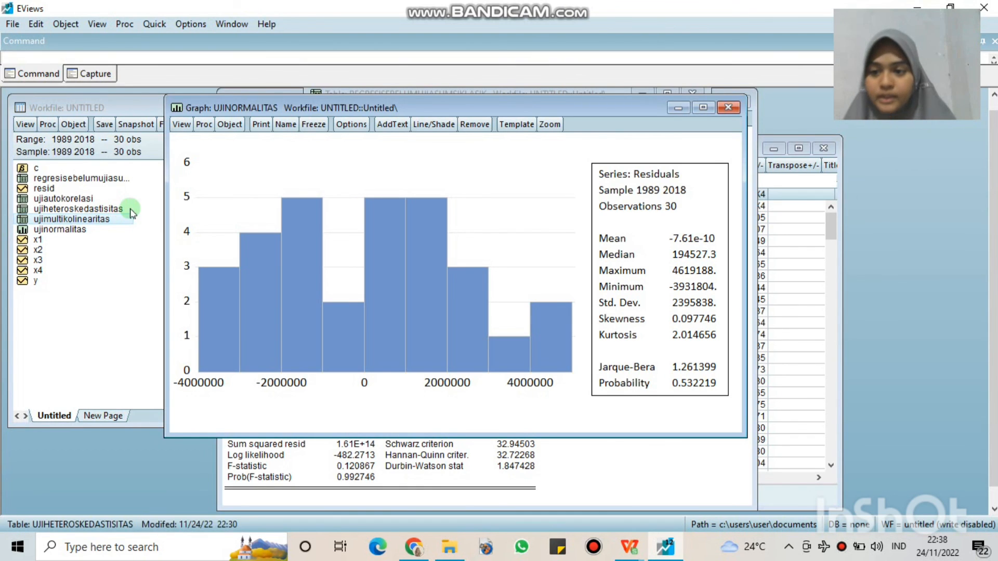
Step: Open the saved table ujiheteroskedastisitas and enlarge and reposition its window to review the whole Glejser test output
double_click(93, 209)
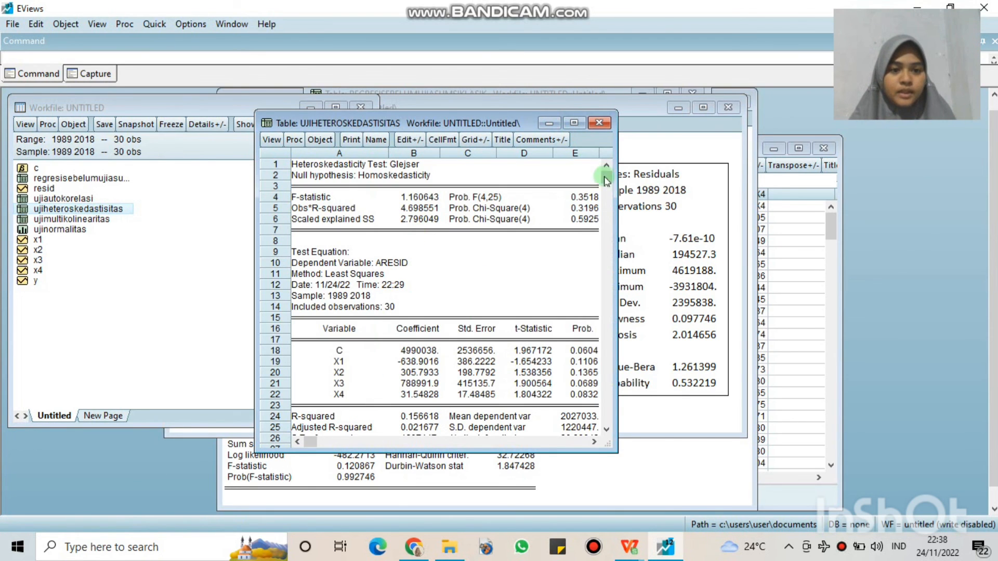
left_click_drag(615, 208, 682, 216)
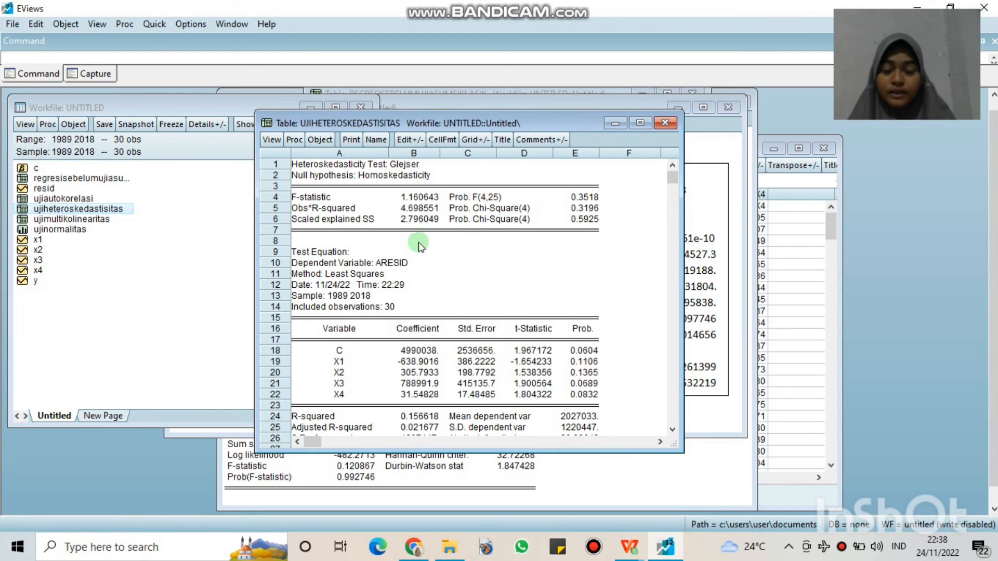
left_click_drag(423, 123, 416, 101)
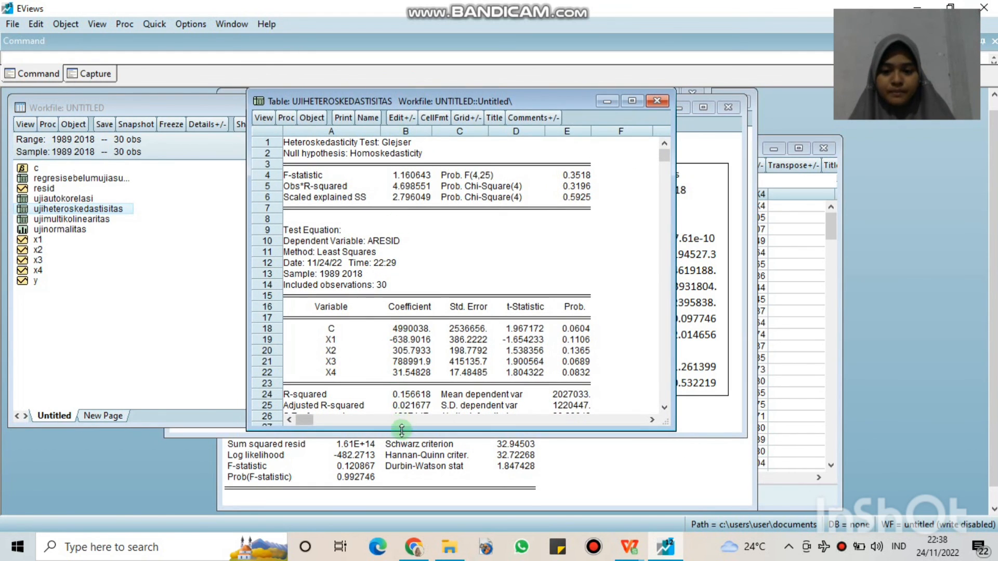
left_click_drag(402, 431, 403, 501)
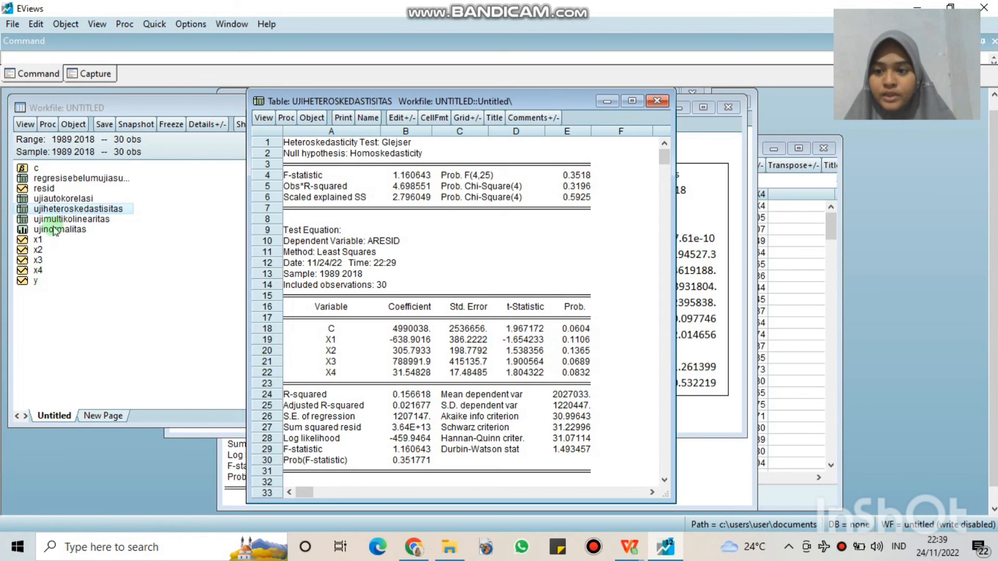
Step: Open and widen the saved table ujiautokorelasi to review the serial correlation test, and close it and the ujiheteroskedastisitas table
double_click(46, 201)
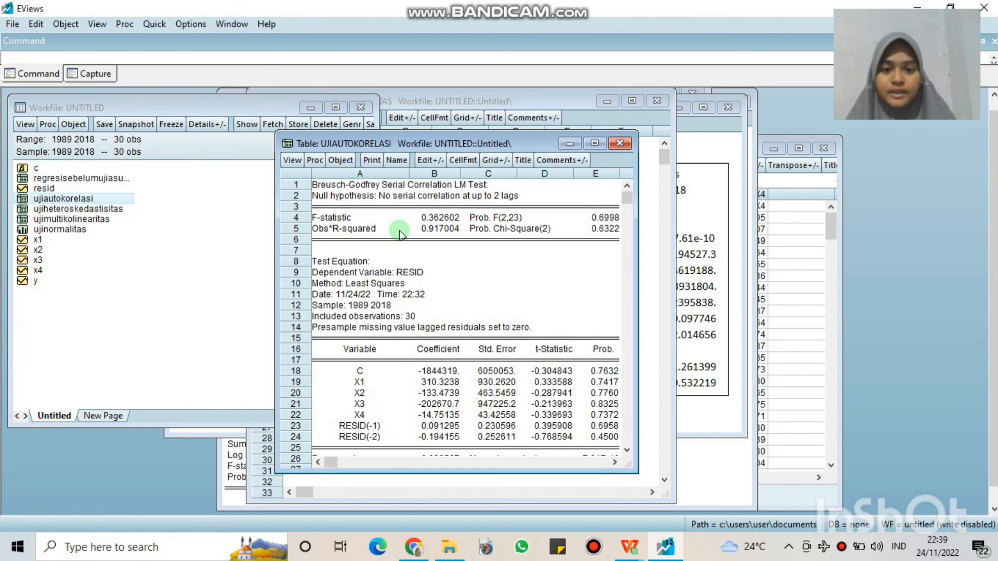
left_click_drag(635, 322, 695, 322)
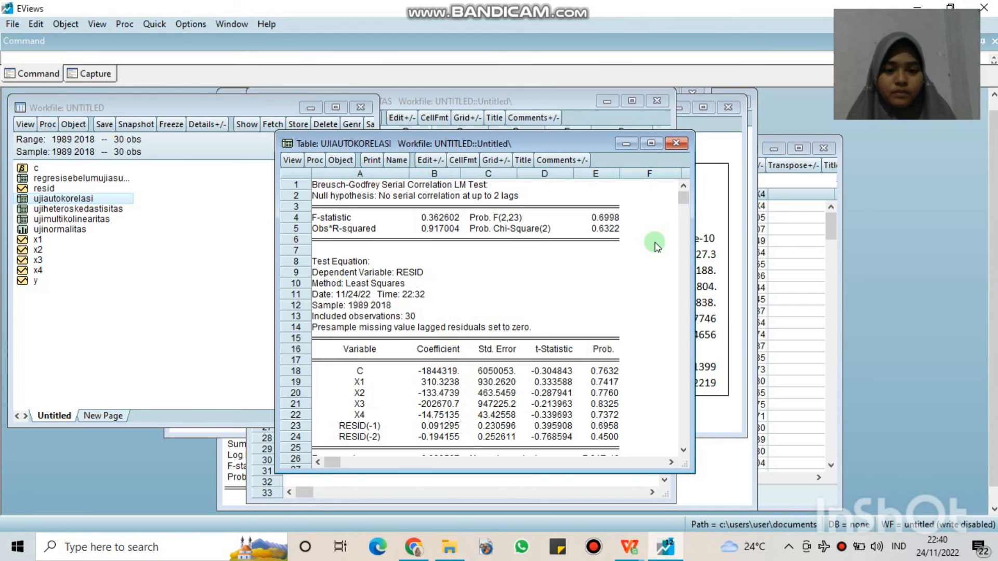
left_click(676, 144)
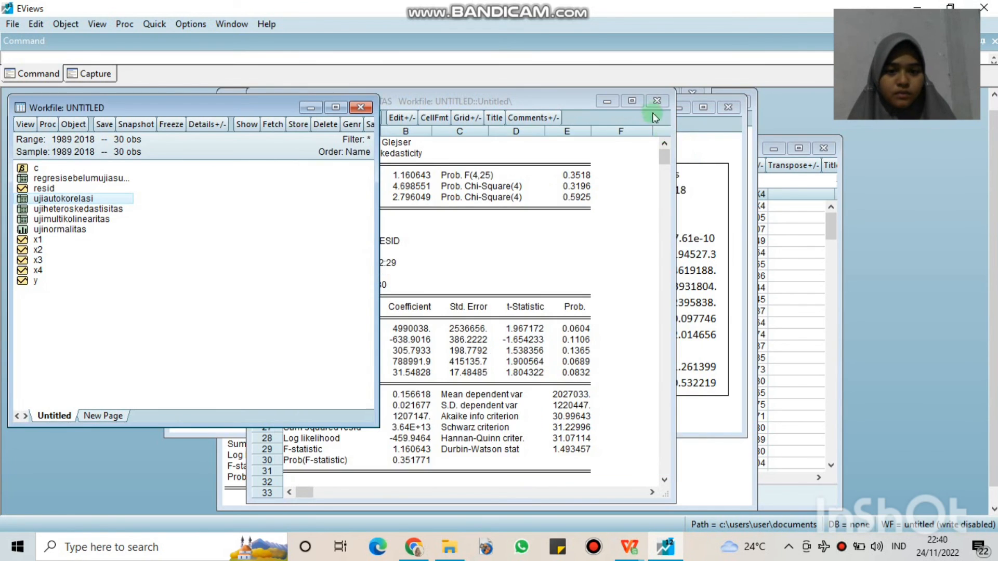
left_click(655, 99)
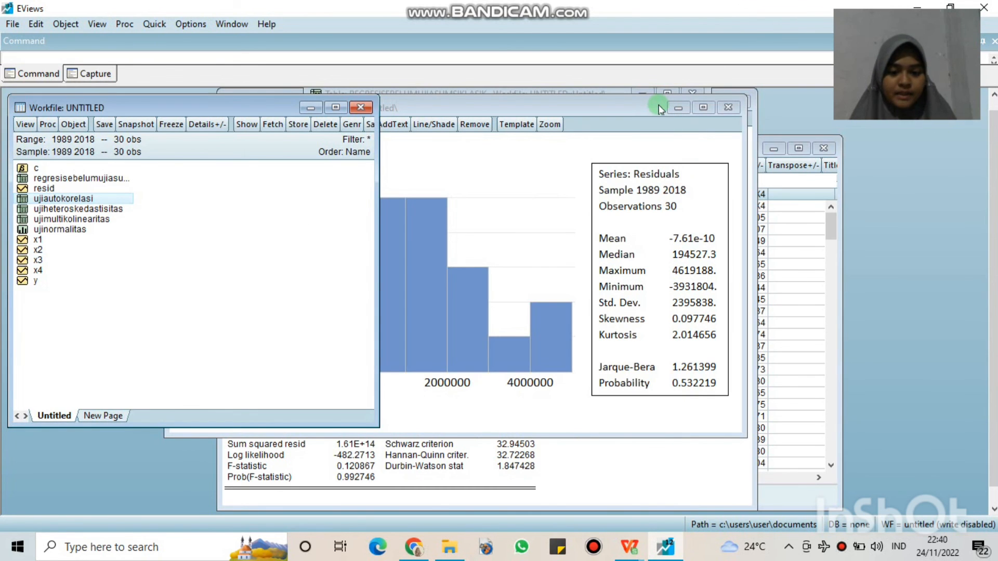
Step: Switch to the regression data workbook in WPS Office and show the title page on Sheet2
mouse_move(629, 547)
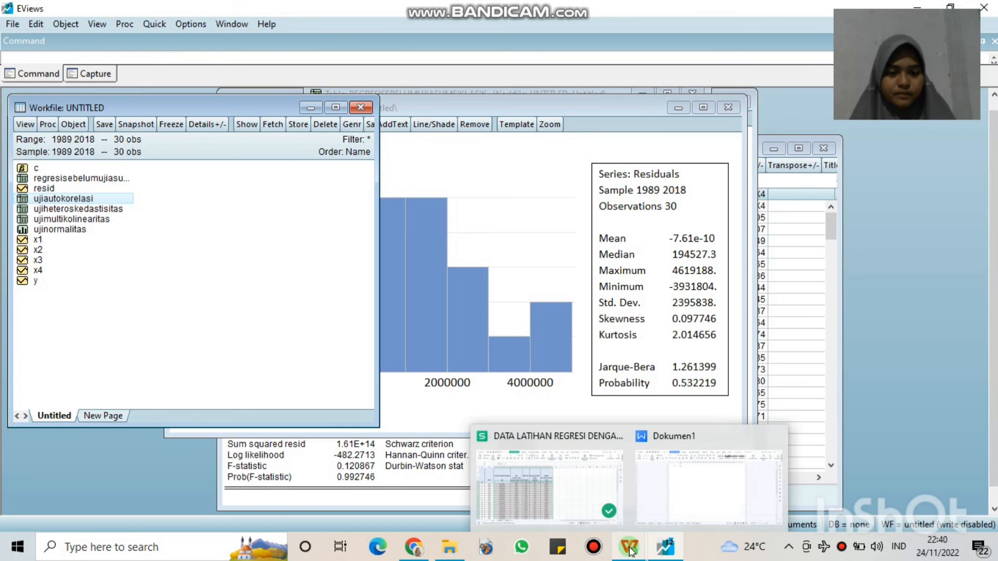
left_click(582, 509)
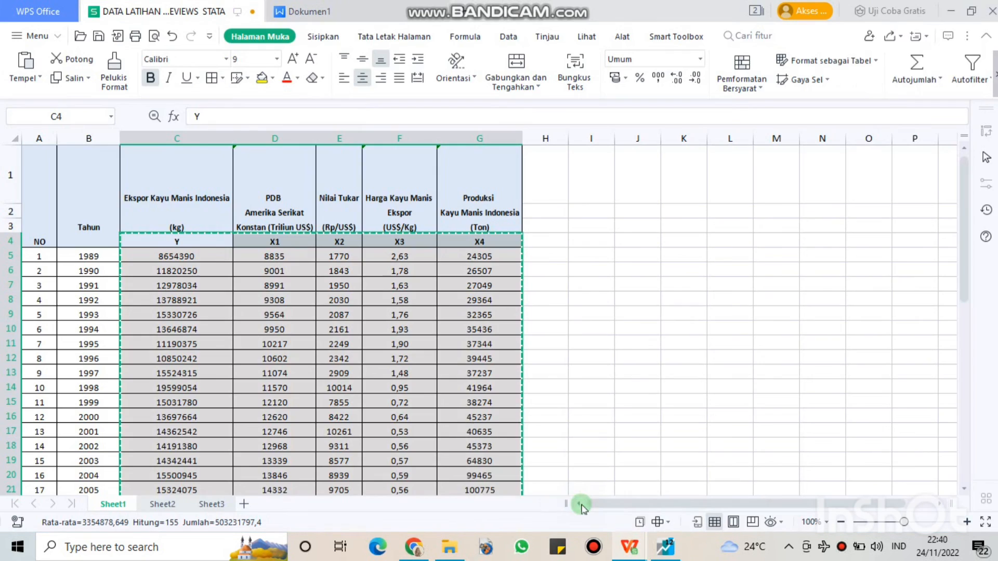
left_click(156, 504)
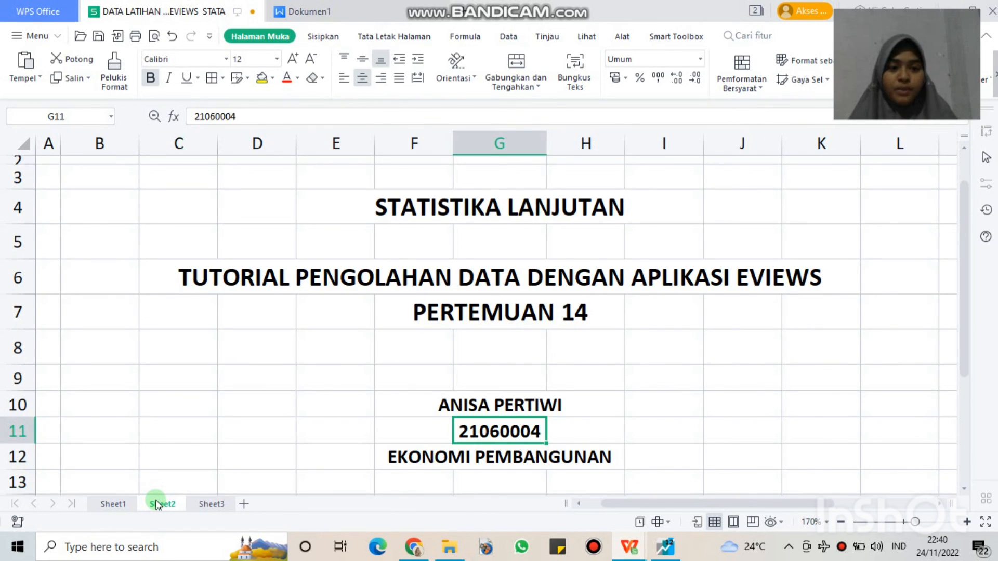